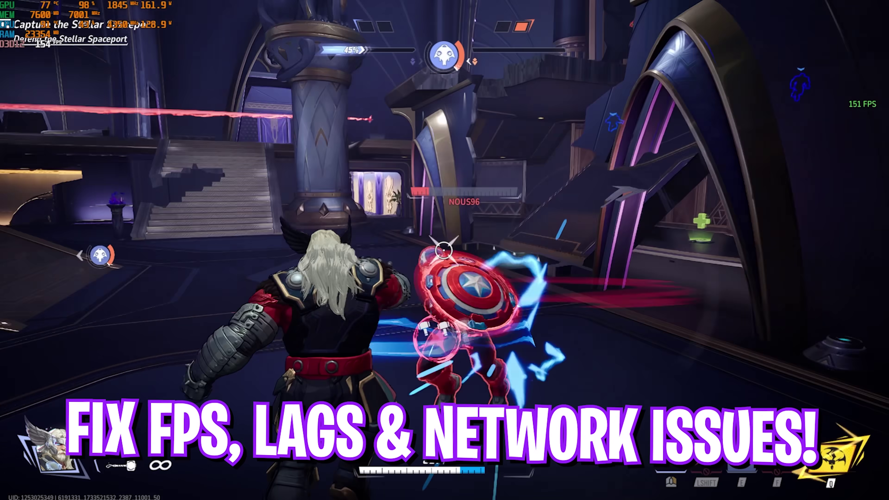
Finish the Marvel Rivals gameplay clip by swinging the hammer at the enemy
left_click(443, 250)
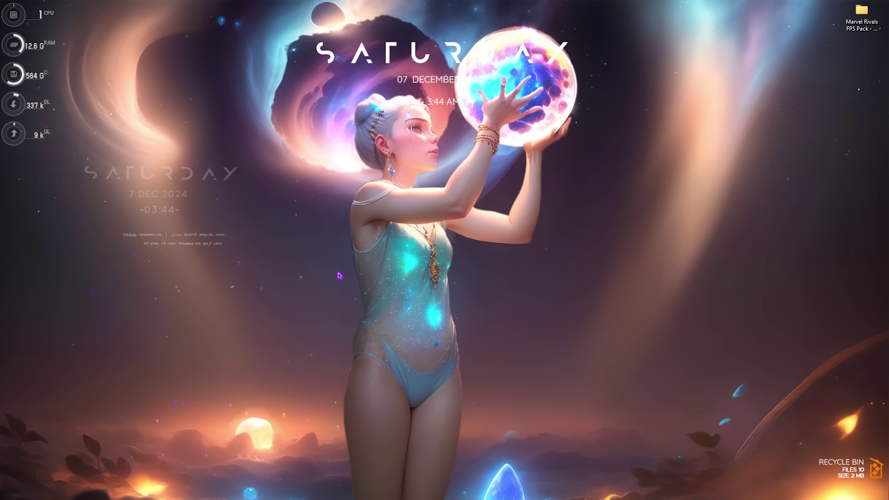
Launch Windows Settings from a 'settings' search and view Gaming > Game Bar options
key("super")
type("sr")
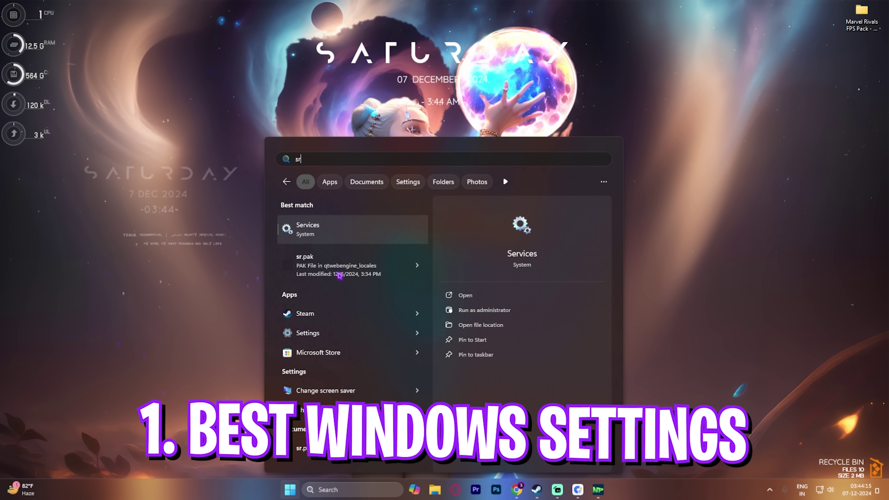
key("BackSpace")
type("ettings")
key("Return")
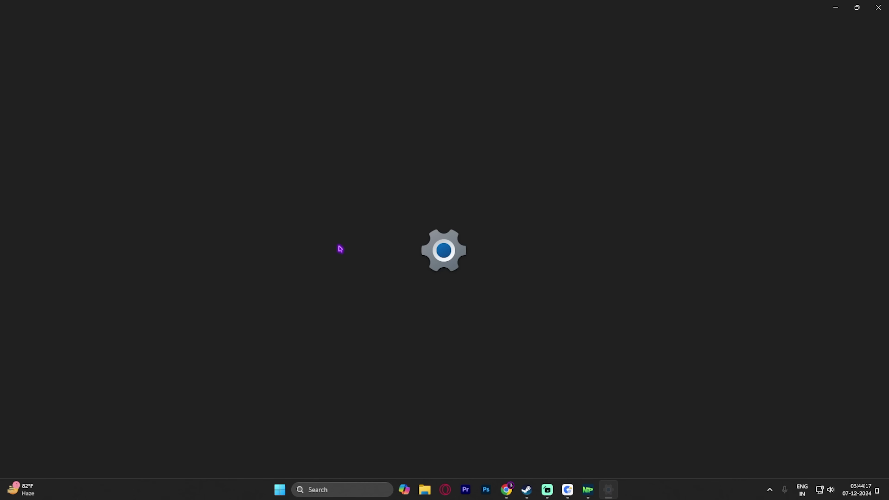
left_click(55, 248)
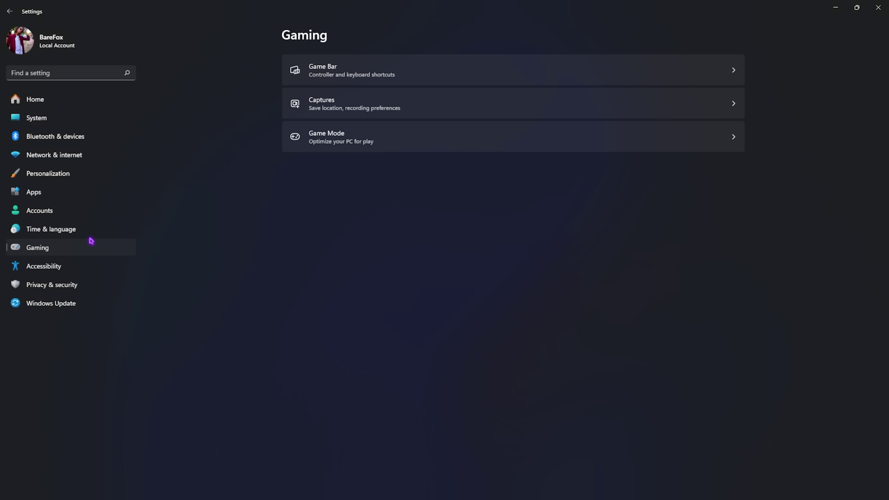
left_click(329, 73)
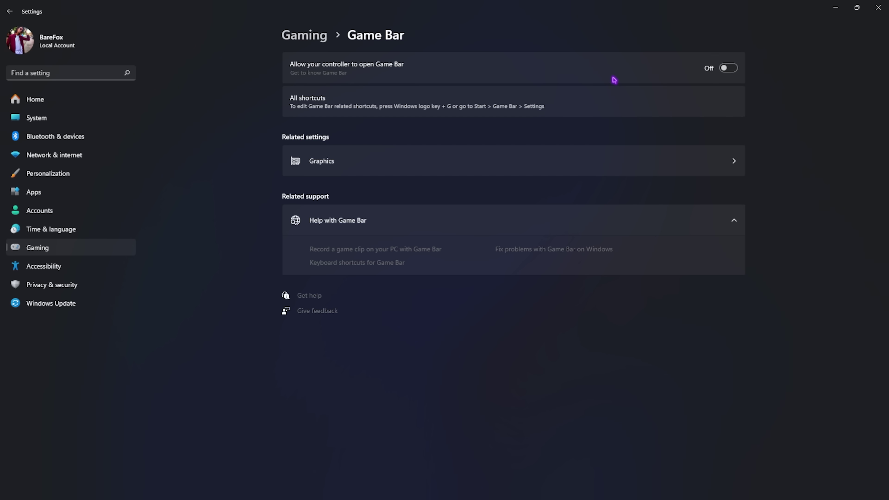
Turn Game Mode on from the Gaming page
left_click(313, 36)
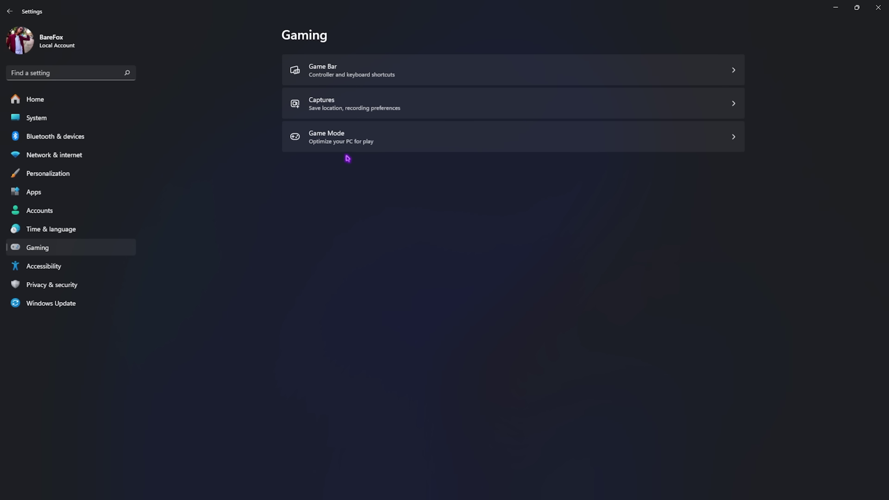
left_click(340, 144)
left_click(726, 68)
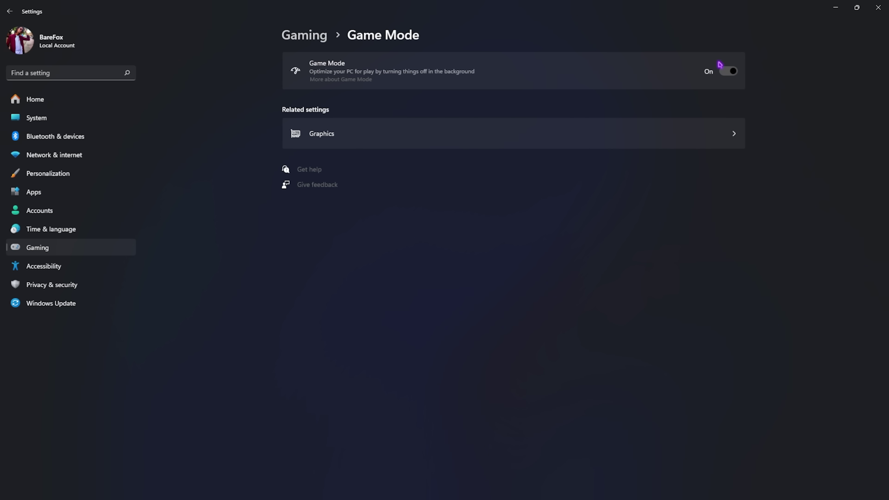
Verify GPU scheduling and windowed-game optimizations are on, then return to Graphics
left_click(363, 134)
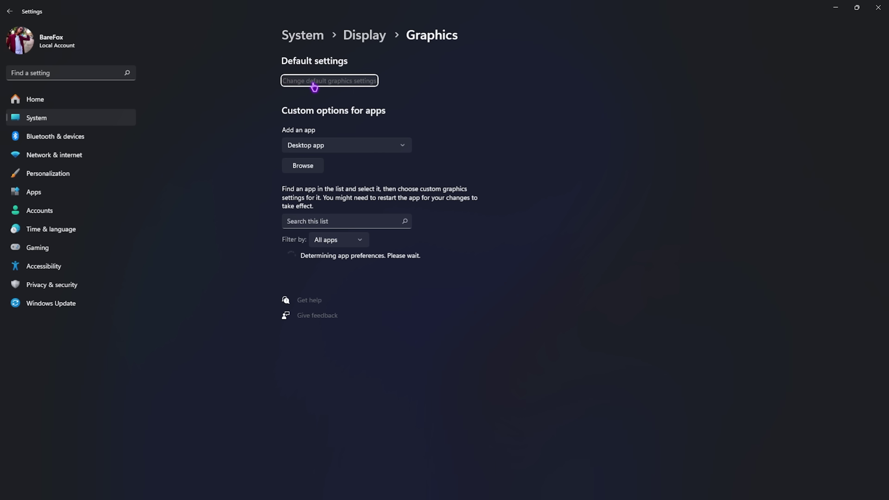
left_click(316, 87)
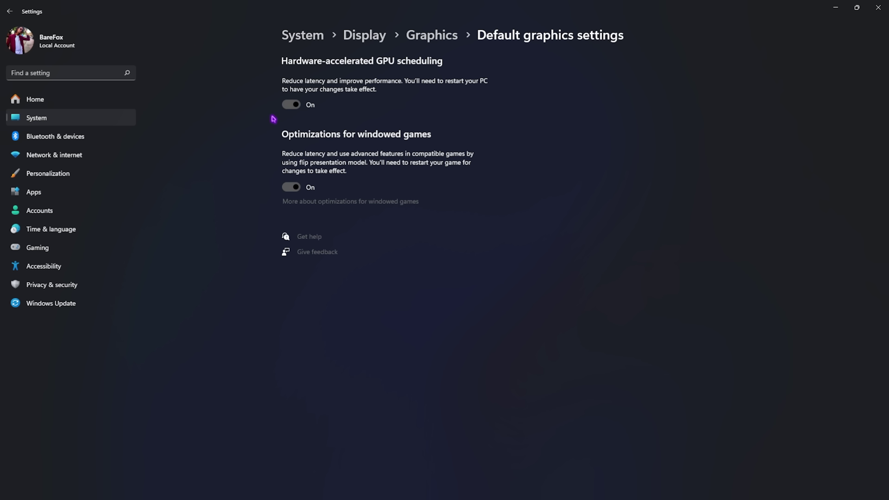
left_click(426, 35)
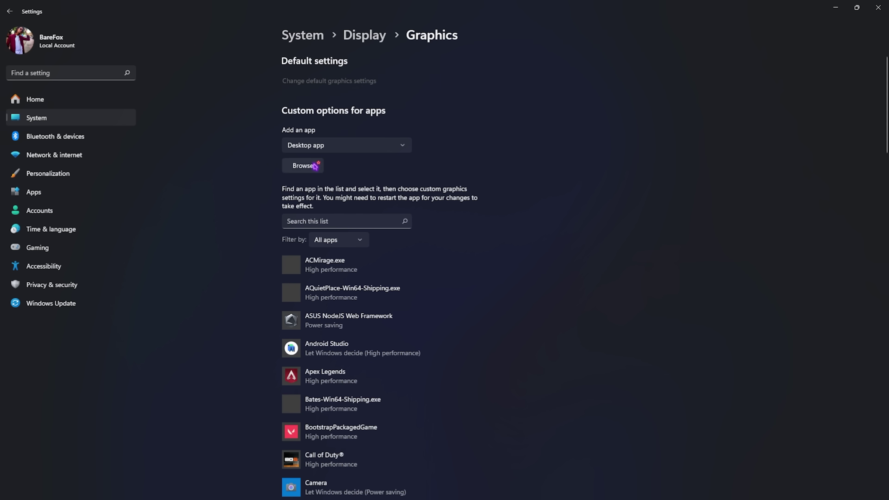
Add MarvelRivals\MarvelGame\Marvel\Binaries\Win64\Marvel-Win64-Shipping.exe to the custom graphics apps list
left_click(315, 166)
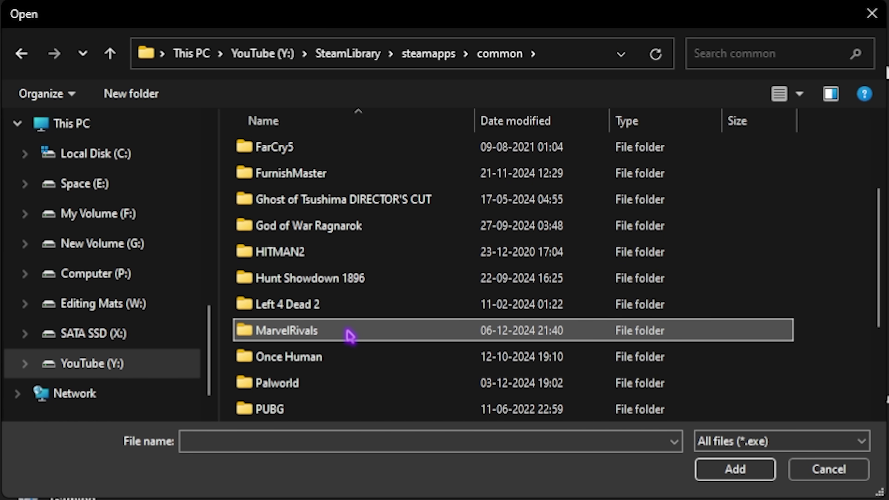
double_click(347, 334)
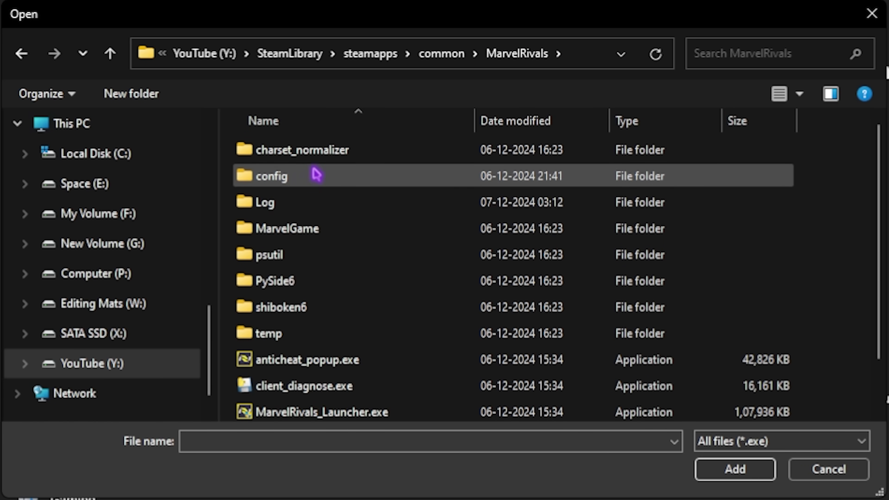
double_click(305, 240)
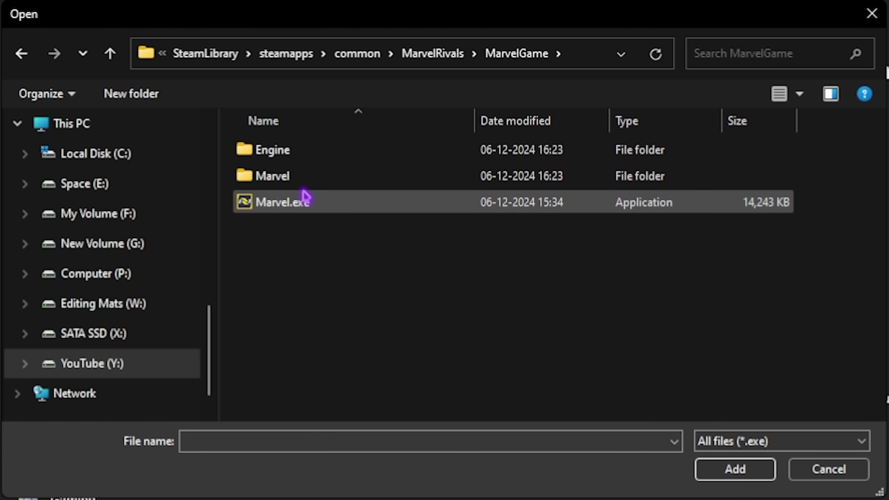
double_click(304, 177)
double_click(301, 163)
double_click(302, 162)
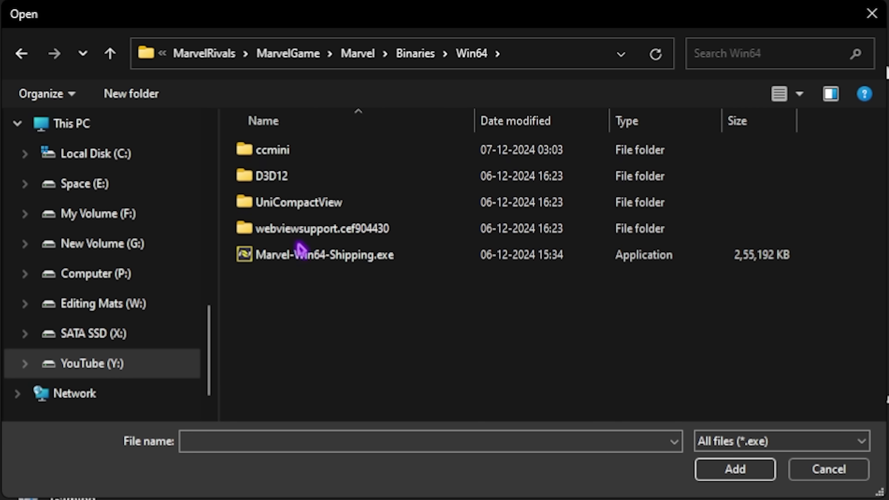
left_click(303, 255)
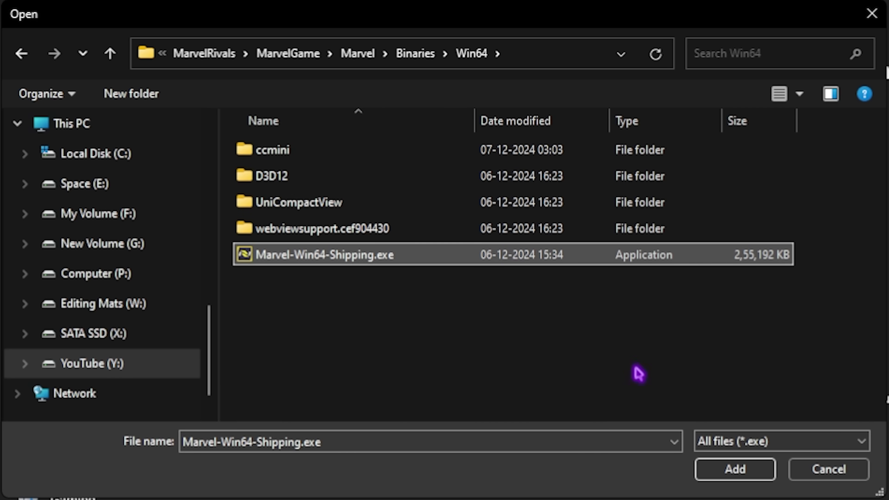
left_click(738, 468)
Set Marvel Rivals' graphics preference to High performance and save it
scroll(343, 245, "down", 3)
left_click(389, 333)
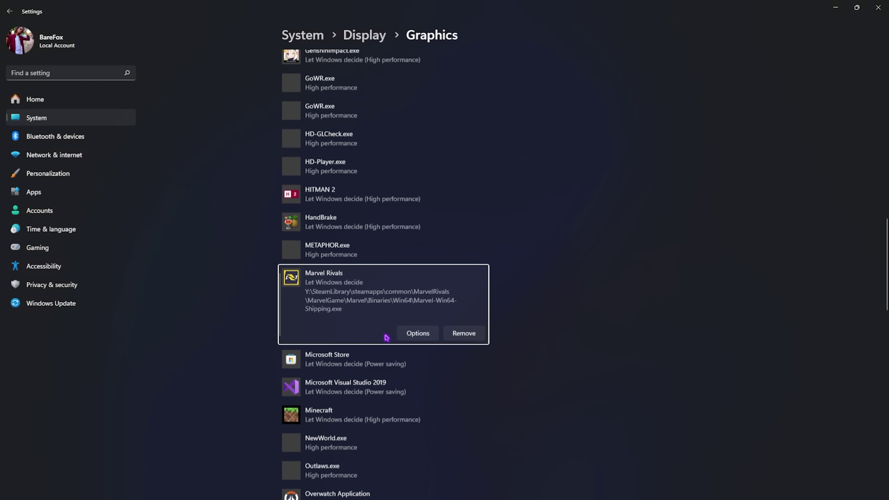
left_click(418, 335)
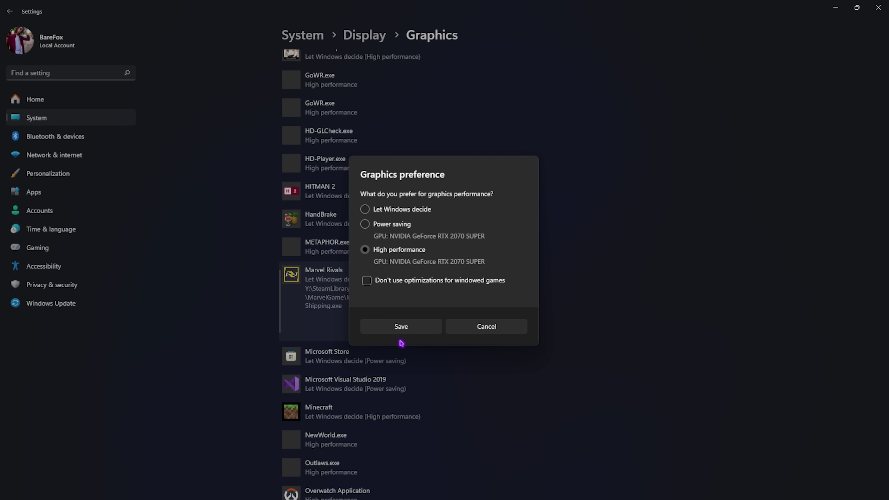
left_click(405, 330)
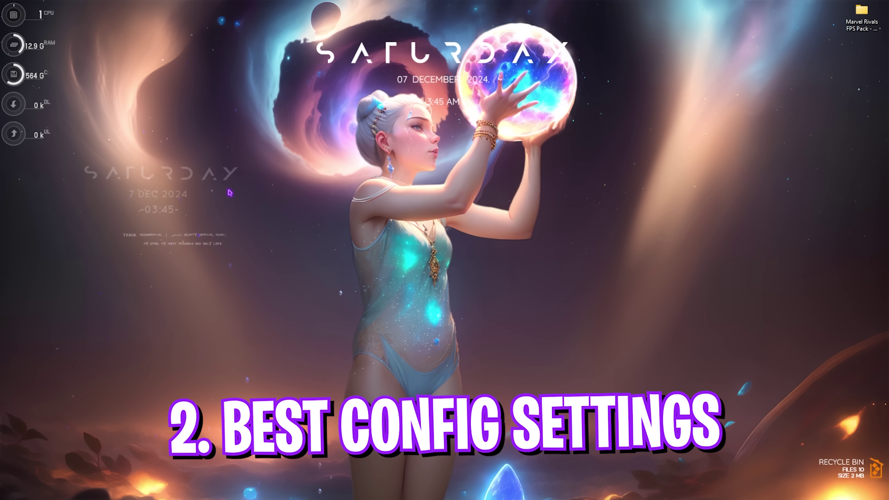
Browse File Explorer to MarvelGame\Marvel\Binaries\Win64 and select Marvel-Win64-Shipping.exe
key("super")
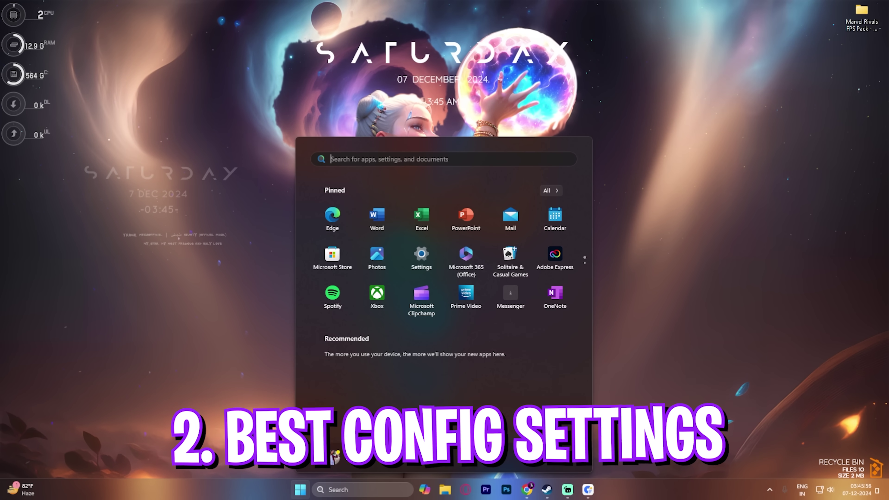
left_click(201, 284)
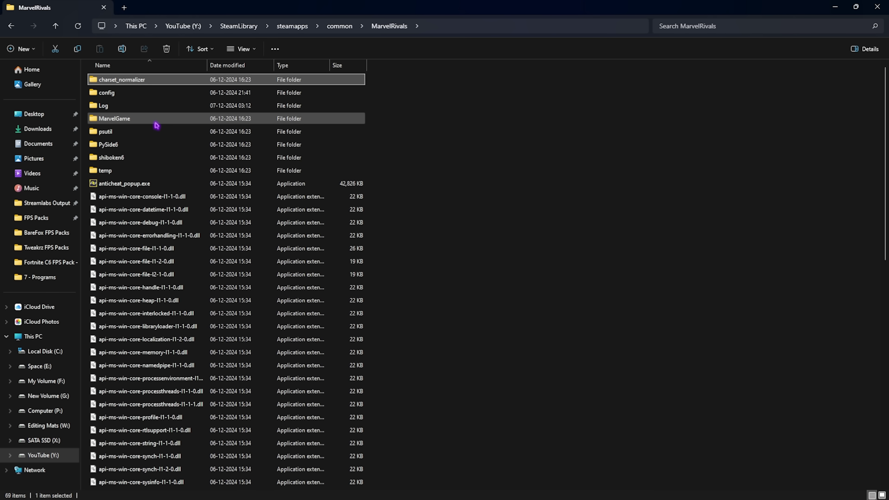
double_click(158, 120)
double_click(121, 93)
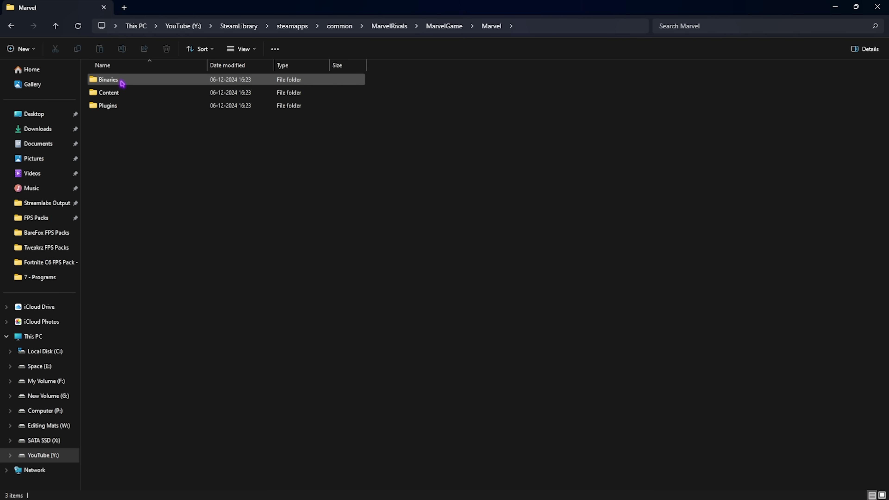
double_click(119, 82)
double_click(118, 82)
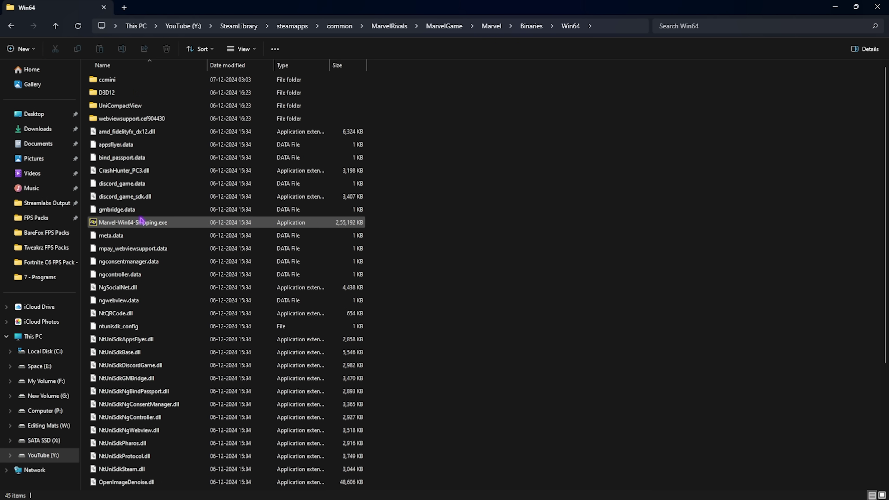
left_click(118, 224)
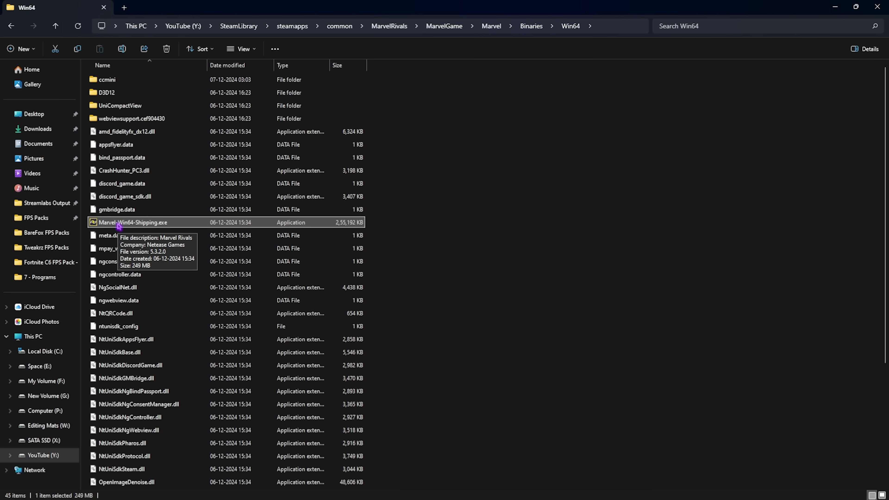
Enable the high DPI scaling override in the executable's Compatibility properties
right_click(119, 226)
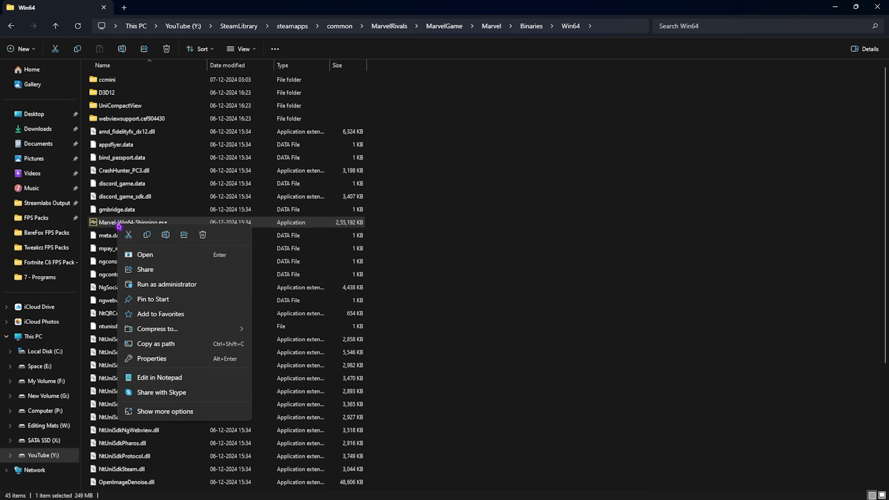
left_click(147, 360)
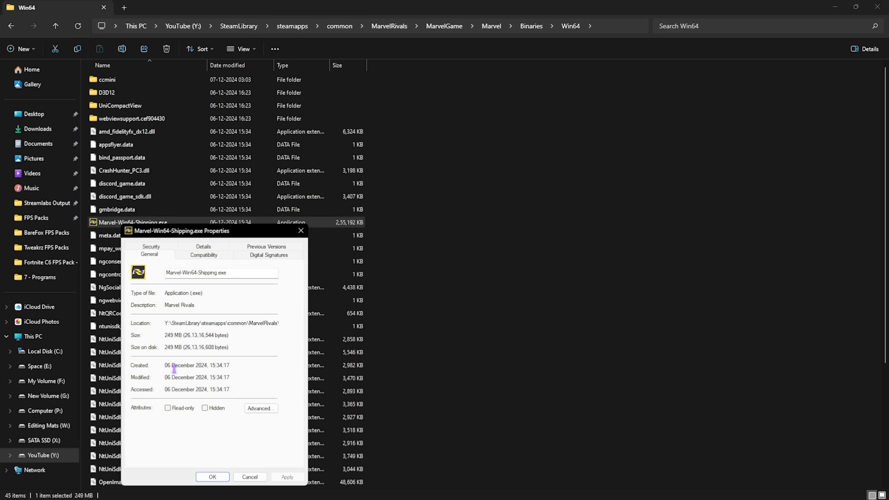
left_click(204, 255)
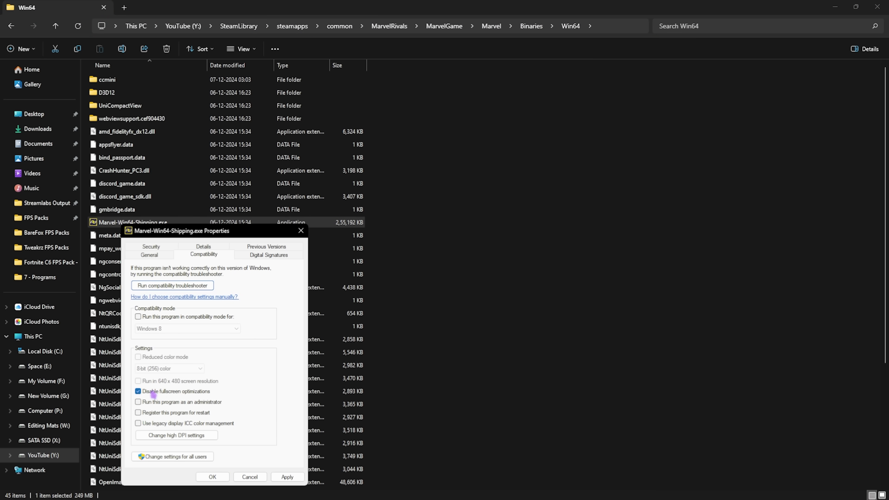
left_click(177, 435)
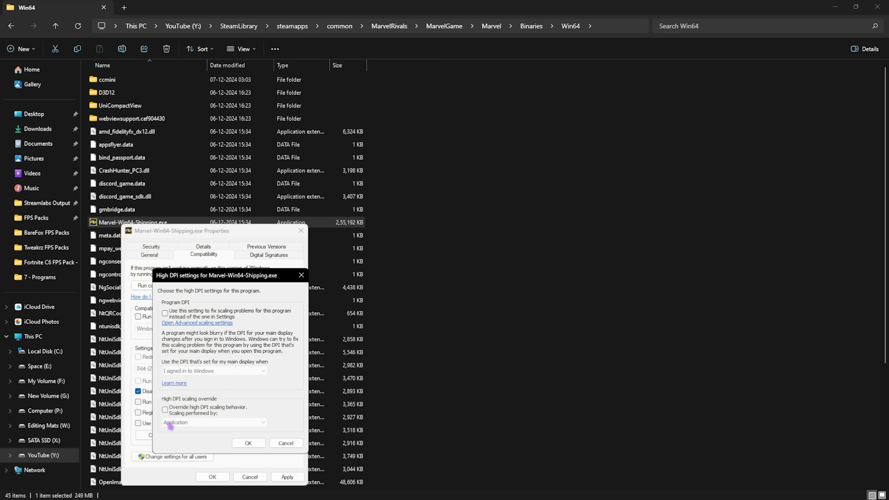
left_click(201, 410)
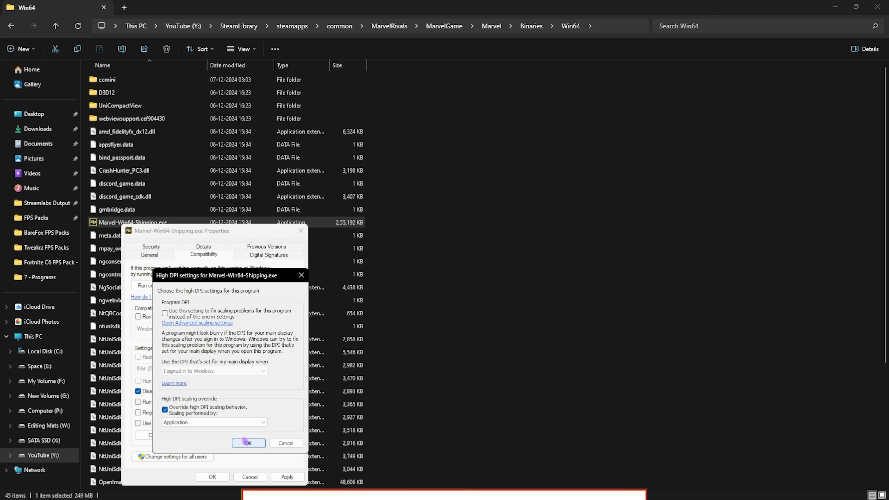
left_click(248, 444)
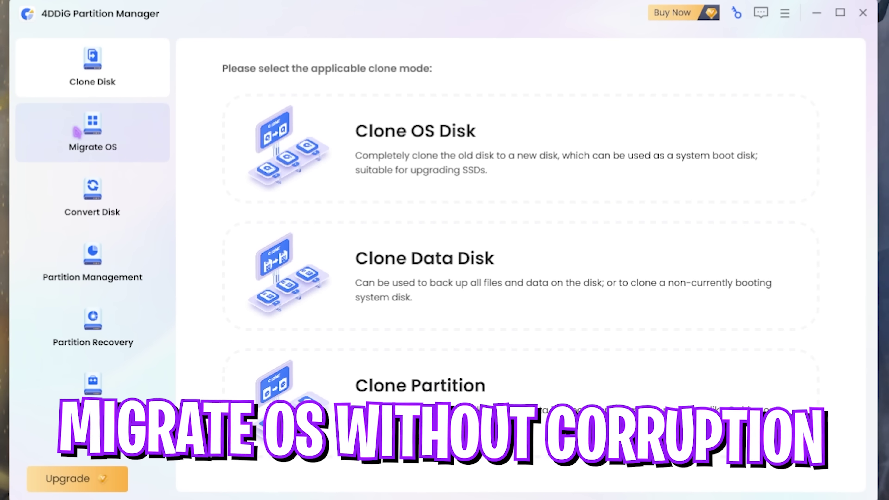
Start OS migration in 4DDiG and choose Disk 4 (G:) as the target disk
left_click(90, 134)
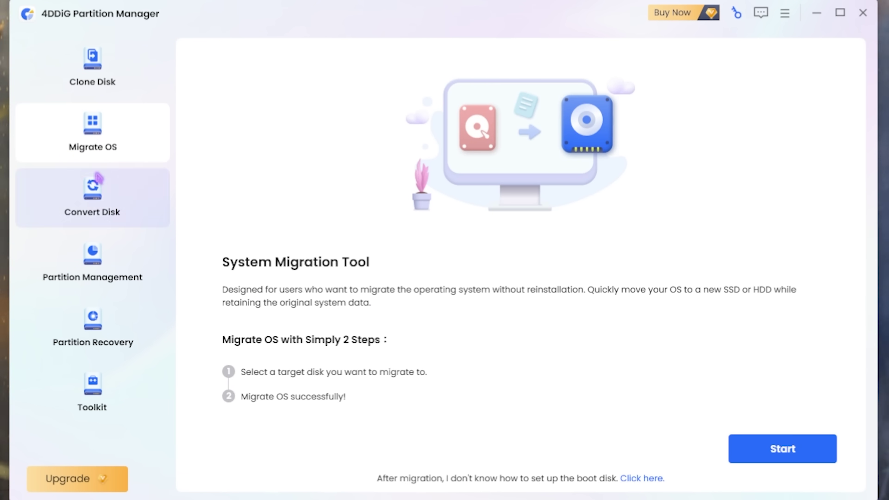
left_click(795, 441)
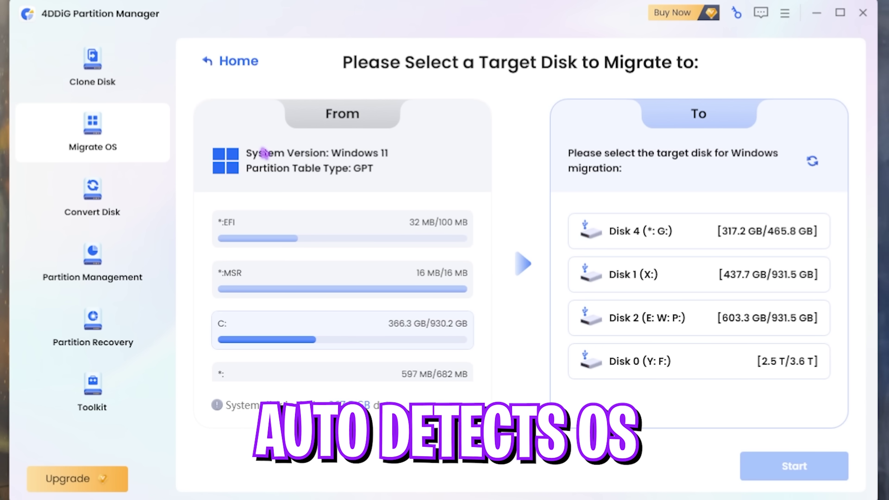
left_click(717, 247)
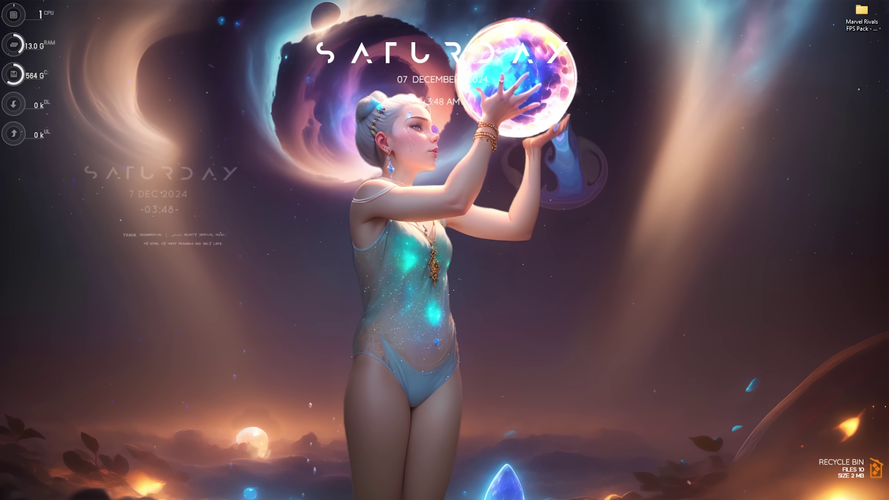
Create a restore point described 'Marv' via System Properties, then close the dialogs
key("super")
type("create a restore point")
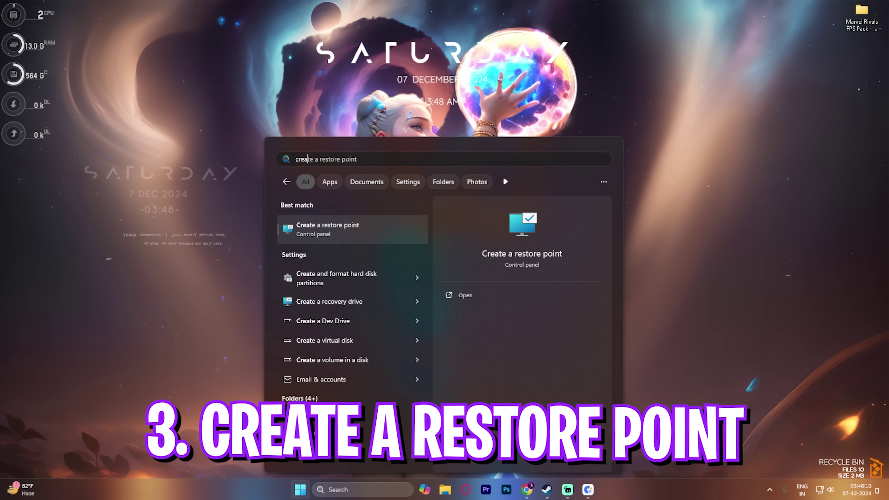
key("Return")
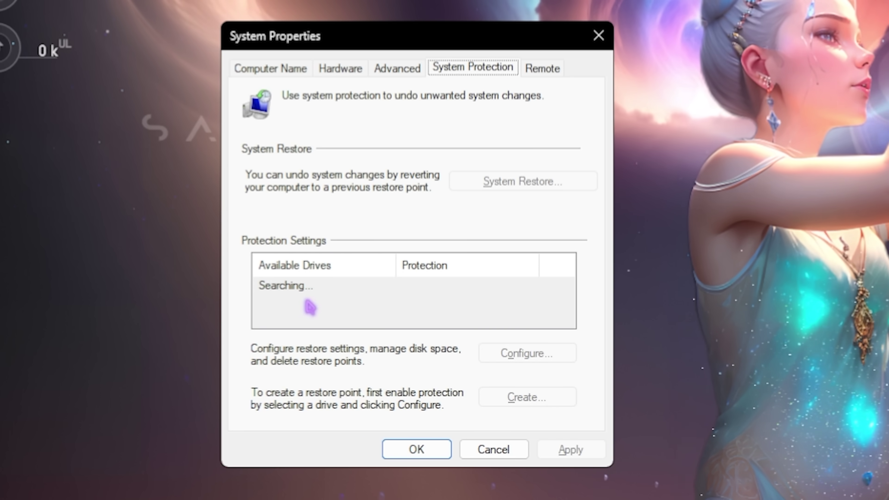
scroll(307, 315, "down", 1)
left_click(493, 393)
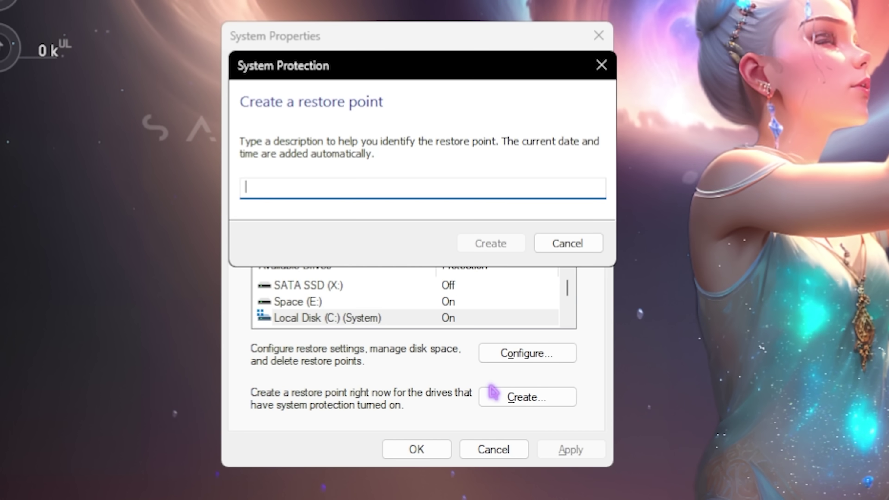
type("Marv")
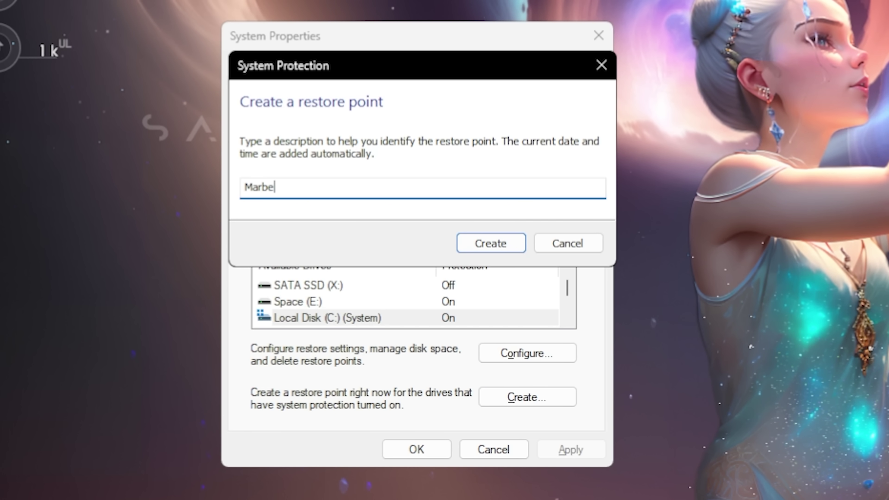
key("Return")
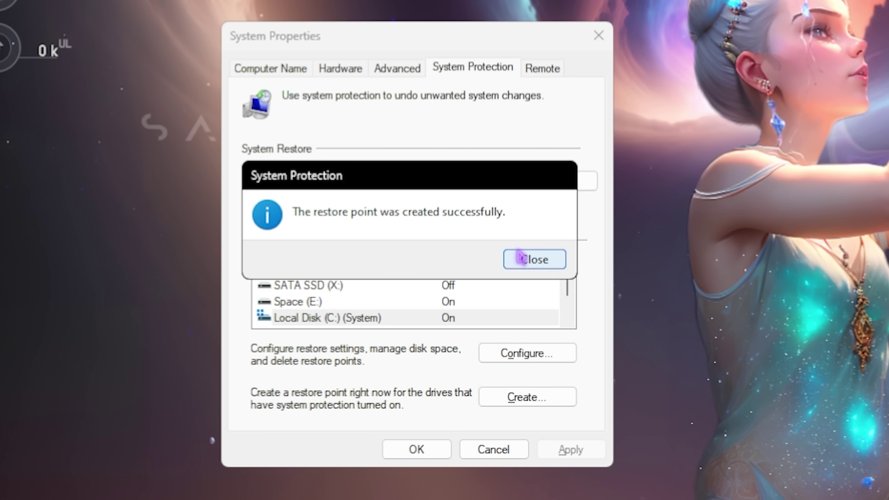
left_click(524, 261)
left_click(597, 35)
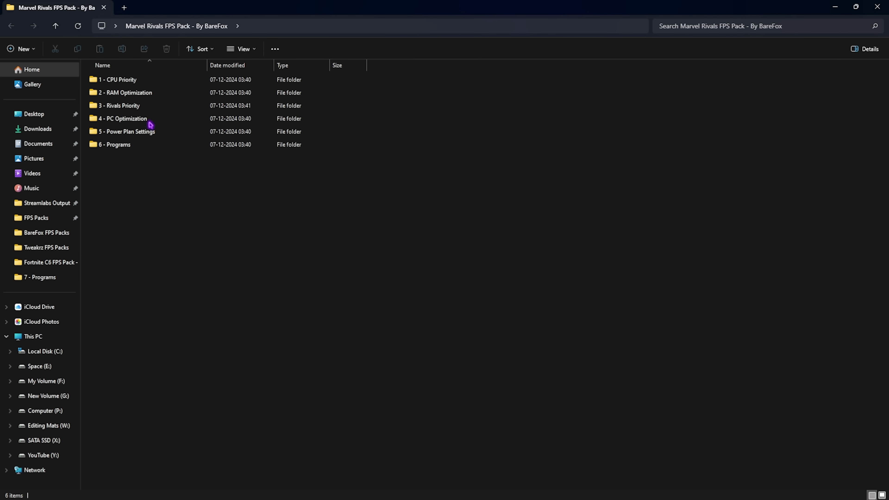
Inspect the 1 - CPU Priority AMD and INTEL folders, then return to the pack's top level
left_click_drag(119, 165, 157, 213)
double_click(132, 80)
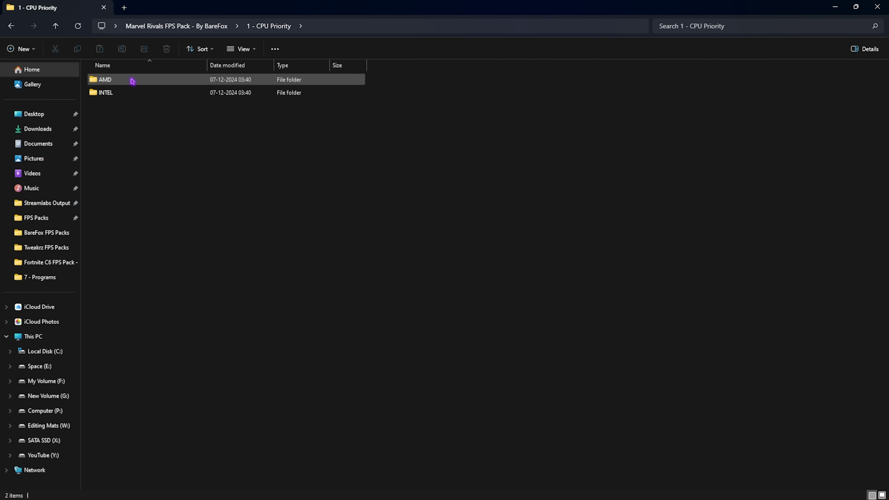
double_click(133, 81)
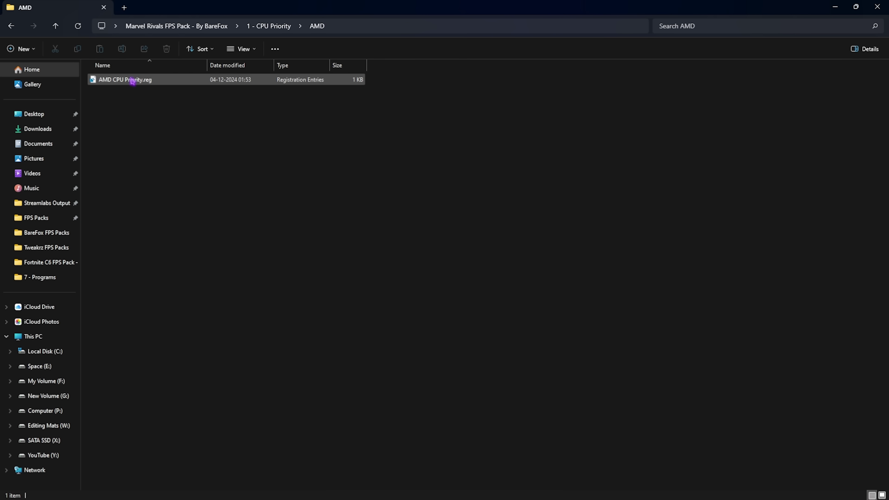
left_click(266, 26)
double_click(124, 95)
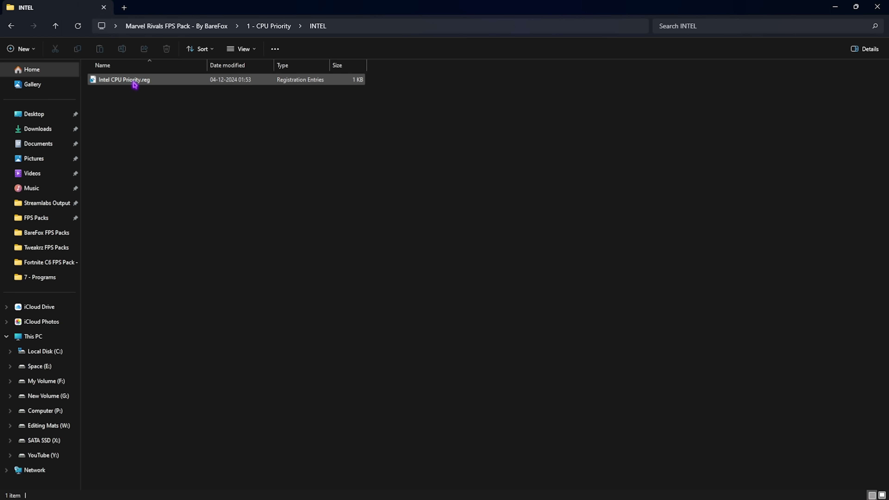
left_click(176, 26)
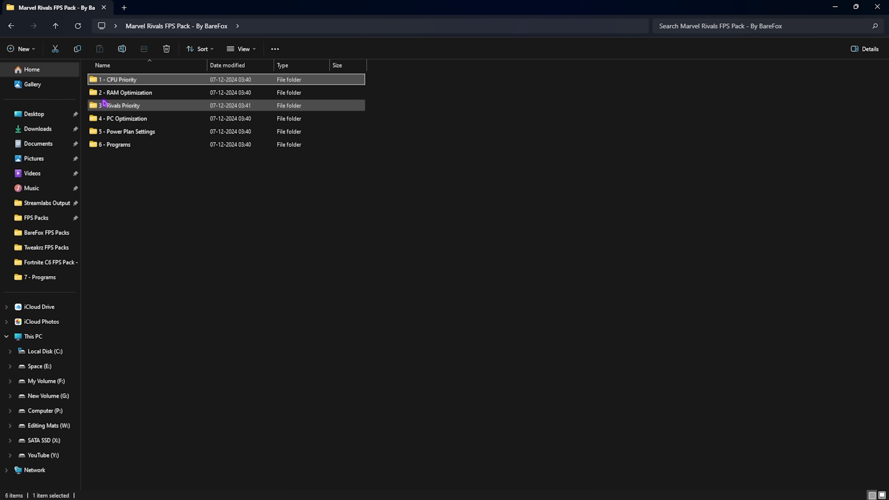
double_click(117, 93)
left_click_drag(388, 248, 359, 80)
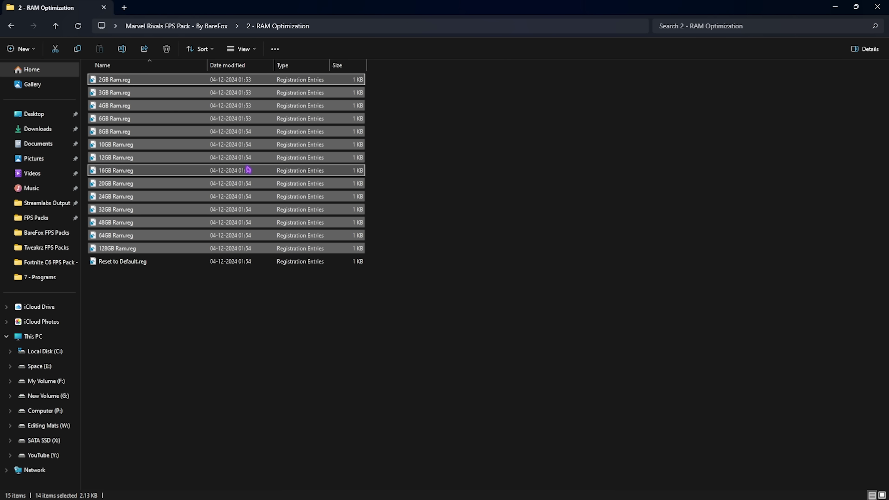
left_click(141, 209)
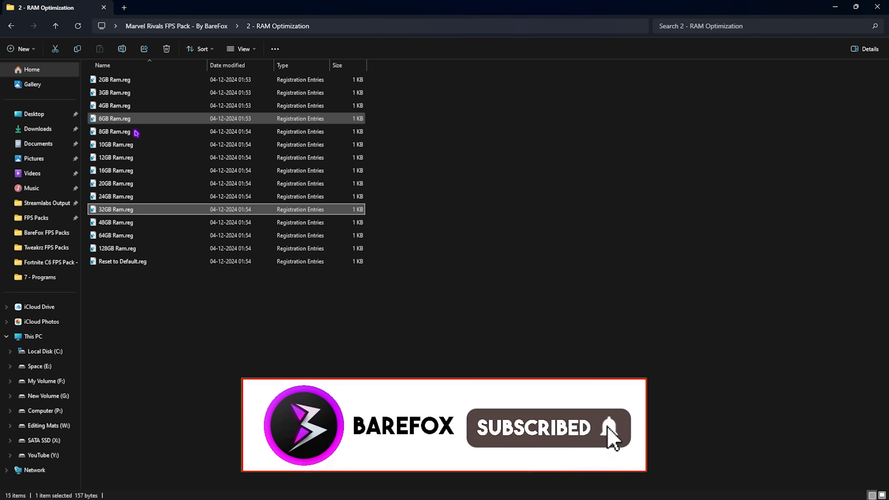
left_click(136, 262)
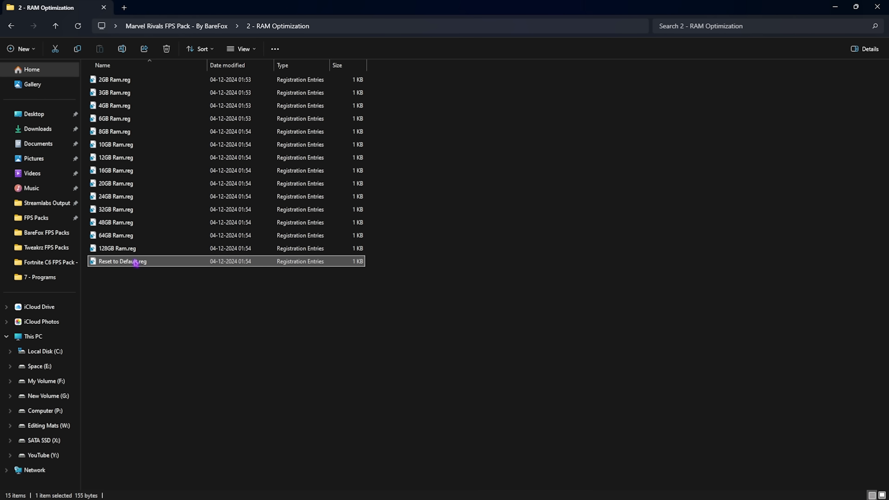
key("alt+Up")
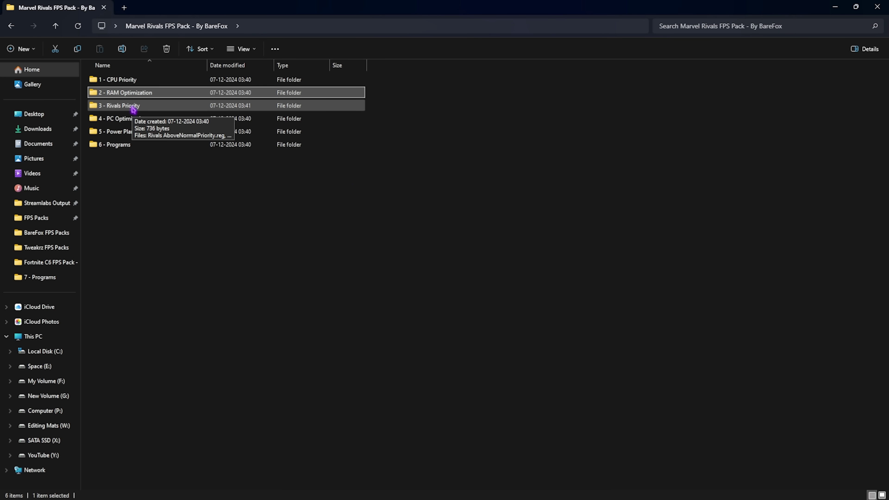
double_click(132, 106)
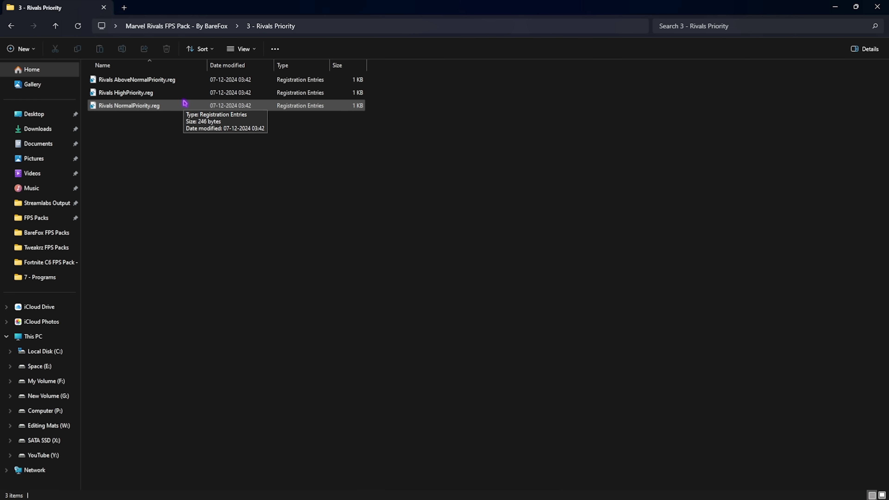
left_click_drag(268, 130, 189, 176)
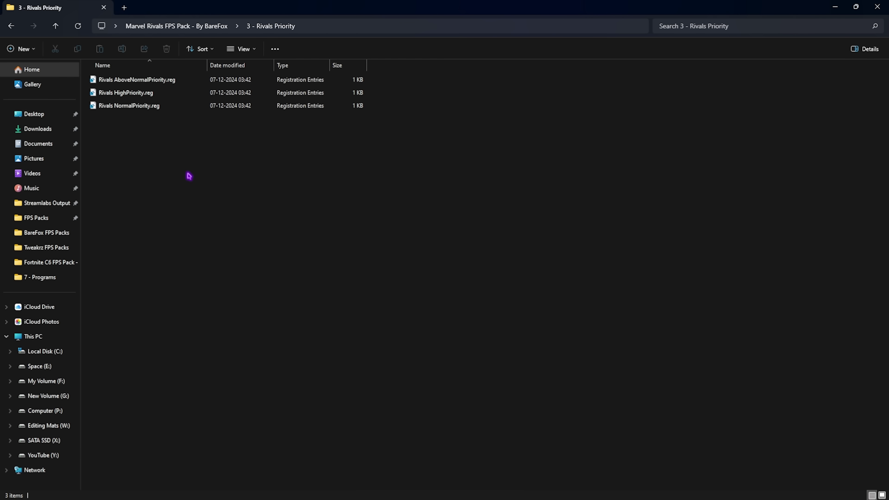
left_click(177, 26)
double_click(133, 118)
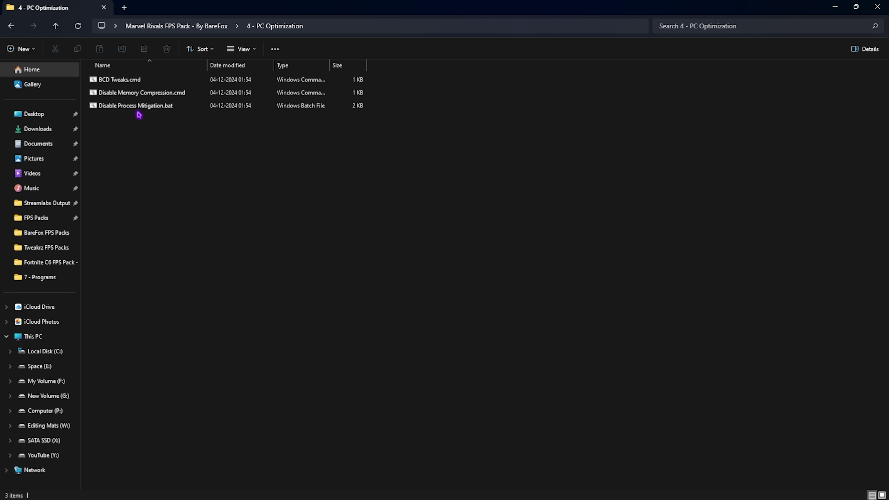
left_click(139, 82)
right_click(140, 82)
left_click(184, 219)
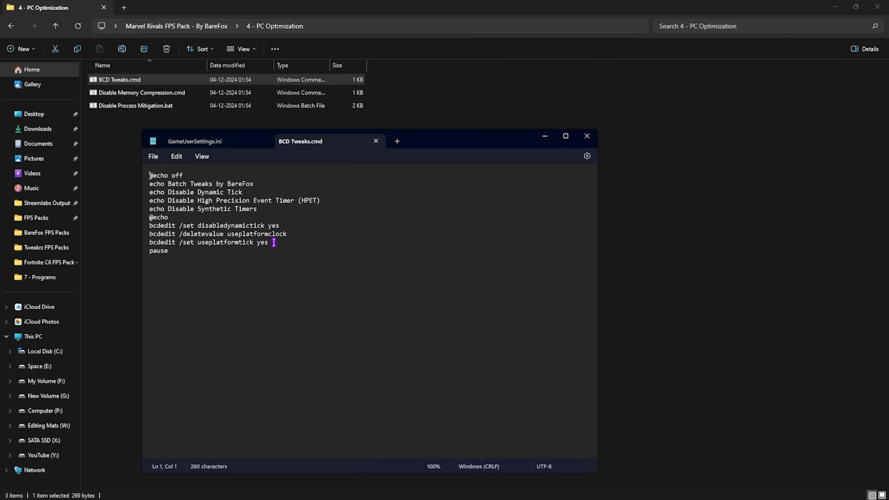
left_click_drag(274, 242, 150, 226)
left_click(587, 136)
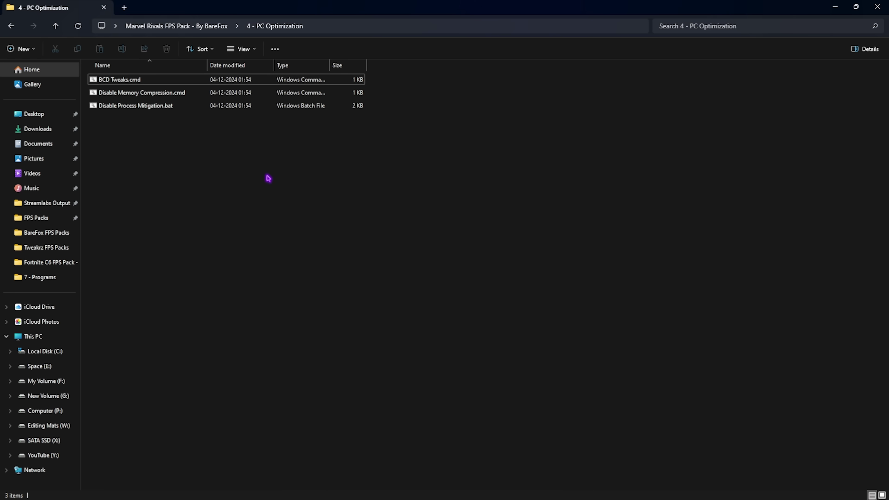
left_click(196, 25)
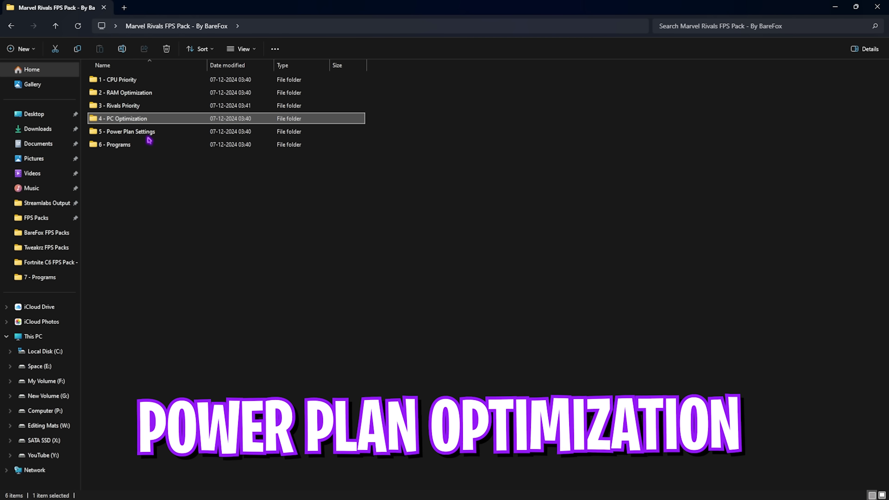
double_click(149, 134)
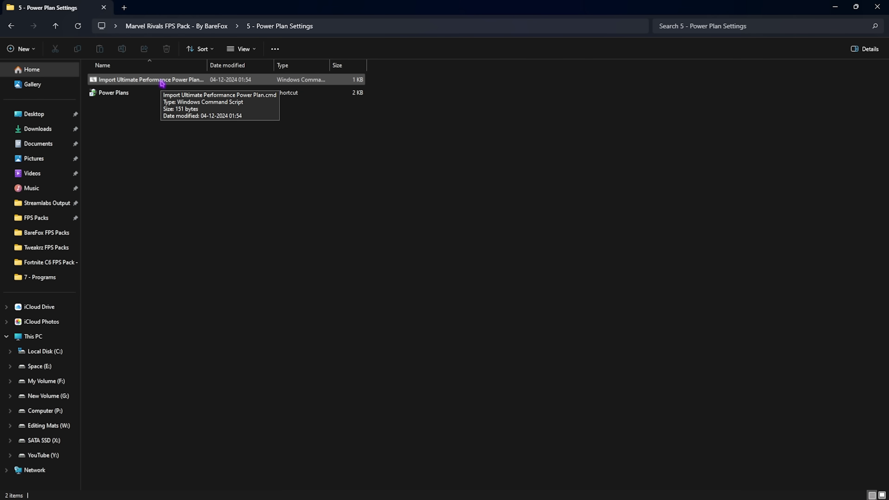
left_click(162, 83)
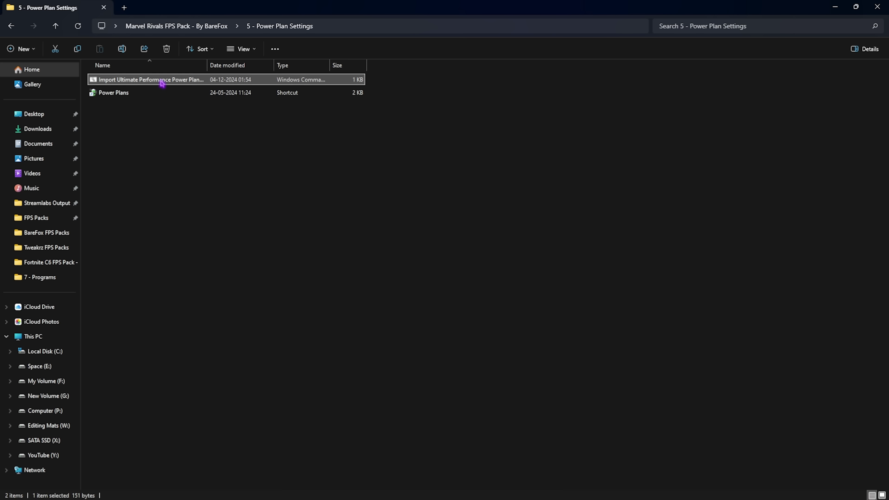
right_click(141, 81)
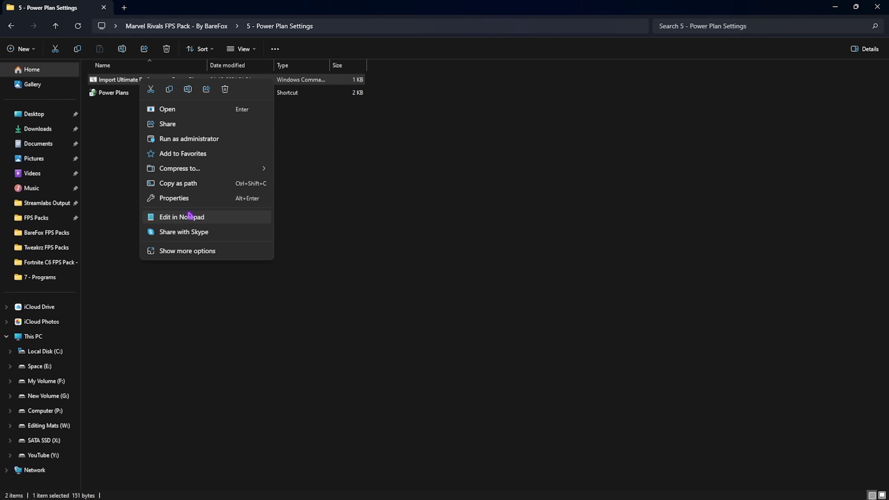
left_click(102, 143)
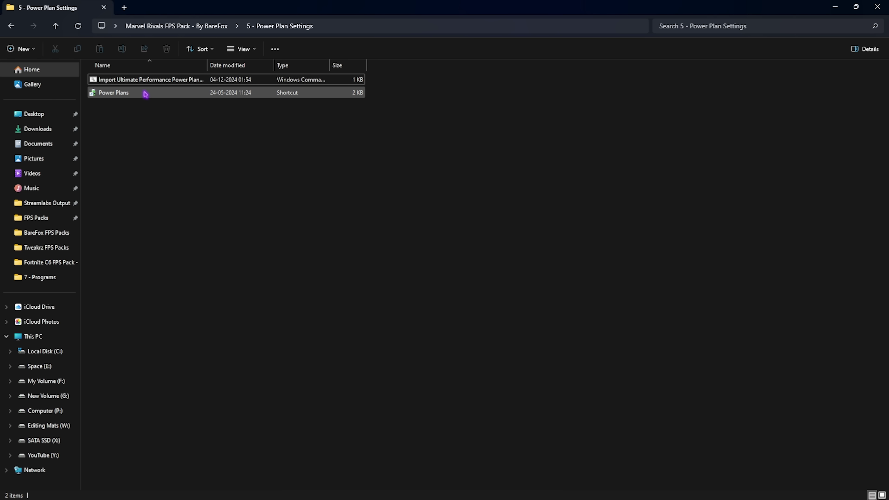
double_click(145, 93)
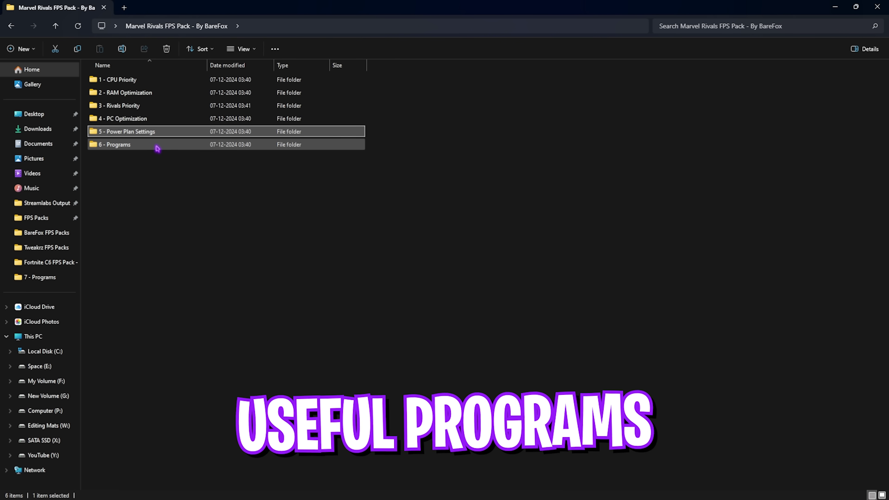
Run Clean Temporary Files.bat from 6 - Programs as administrator to delete temporary files
double_click(156, 145)
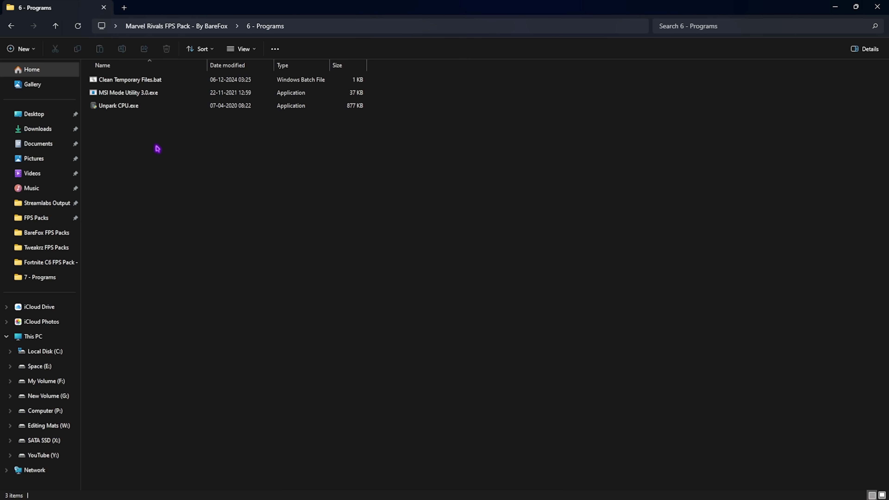
left_click(119, 81)
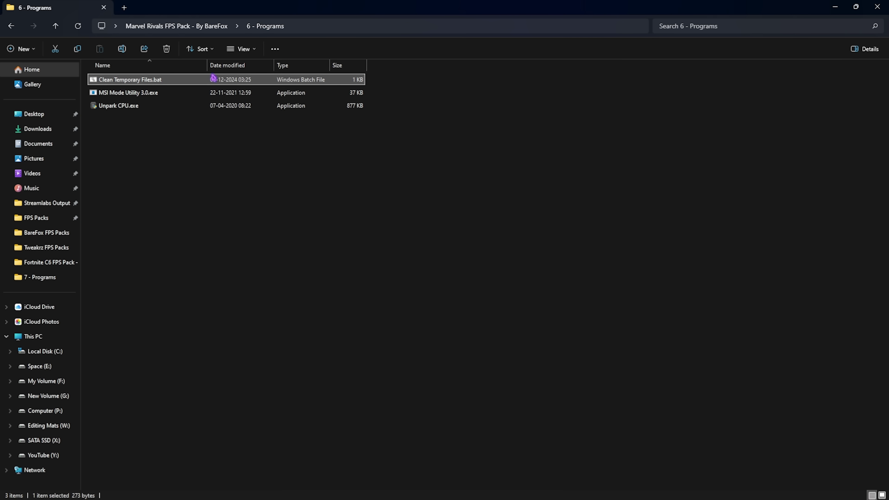
right_click(174, 83)
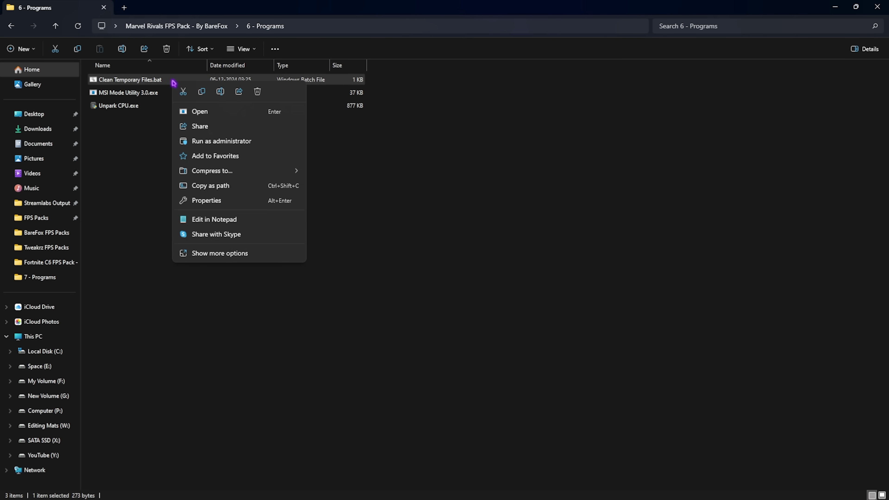
left_click(220, 147)
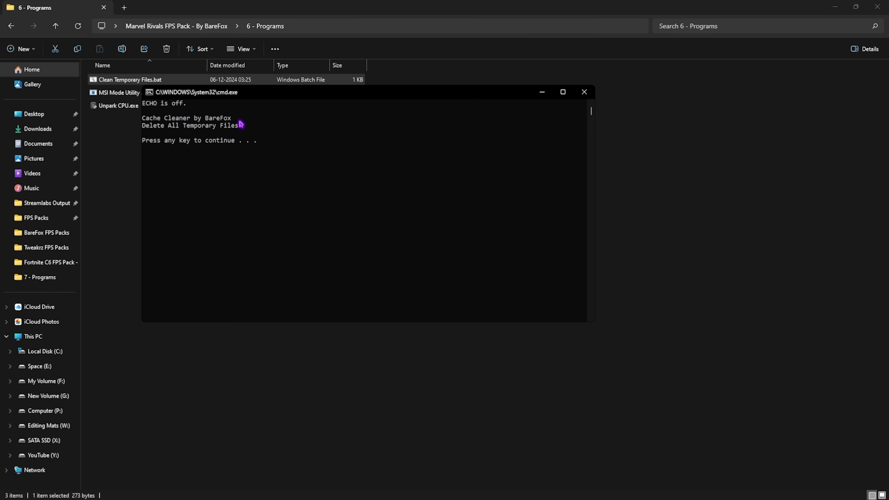
key("Return")
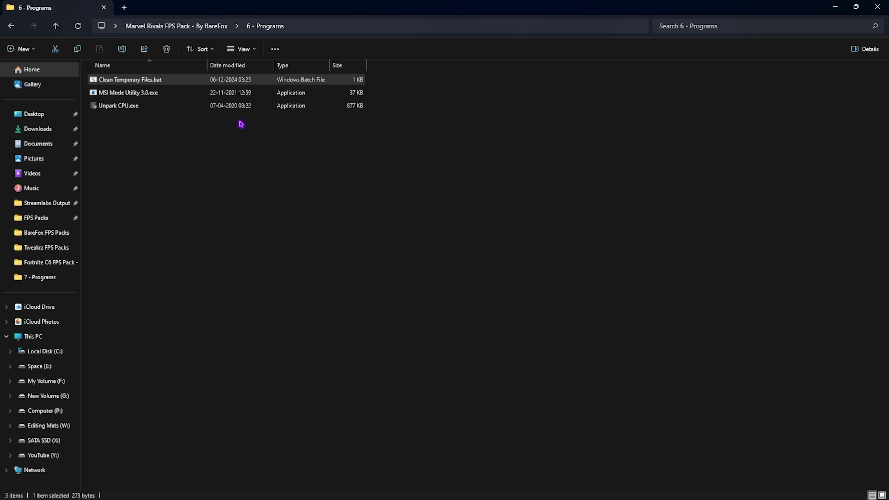
left_click(139, 93)
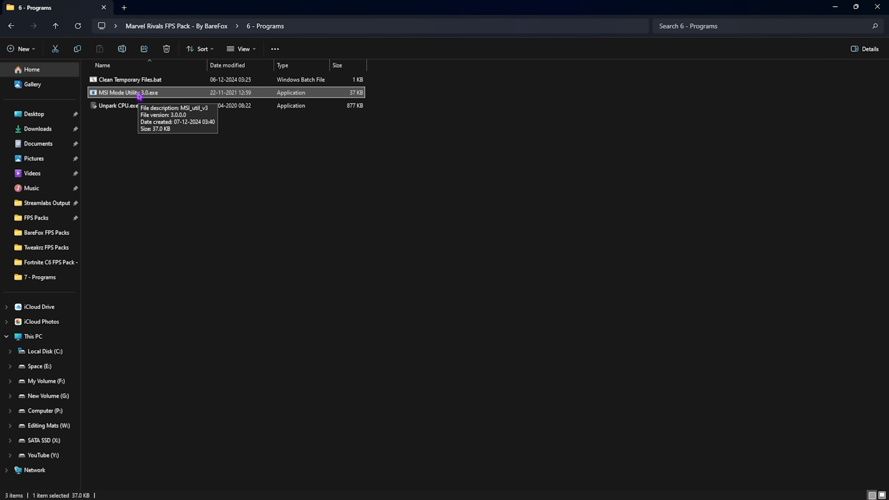
Run MSI Mode Utility 3.0 as administrator and set the RTX 2070 SUPER's interrupt priority to High
right_click(139, 95)
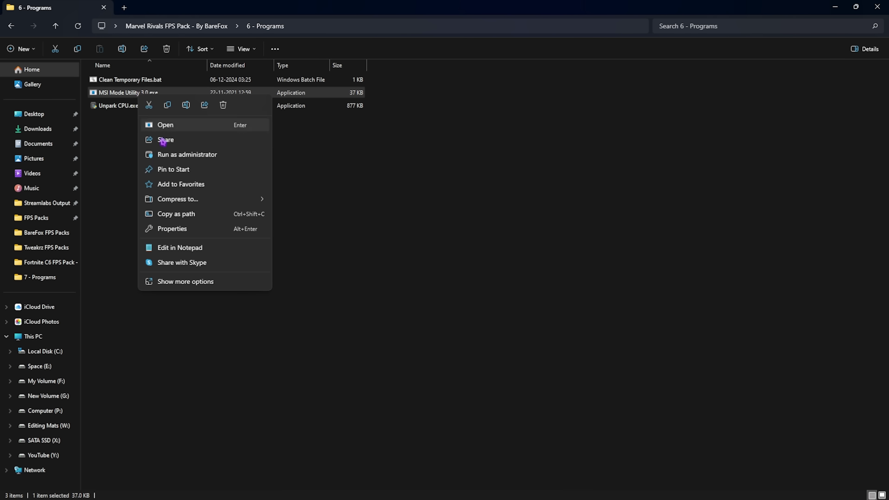
left_click(177, 155)
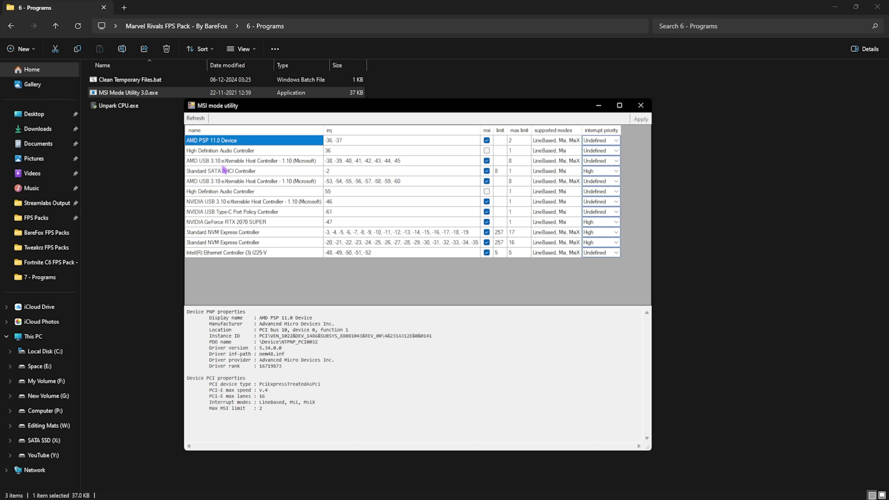
left_click(252, 222)
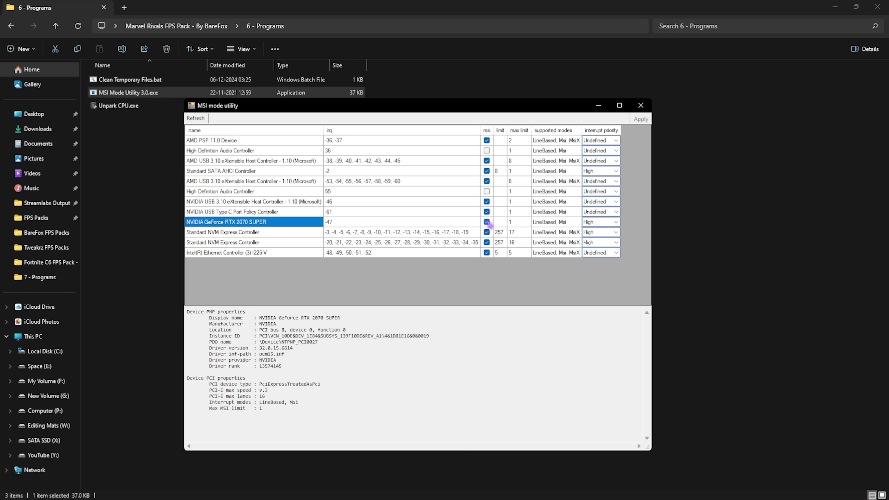
left_click(616, 222)
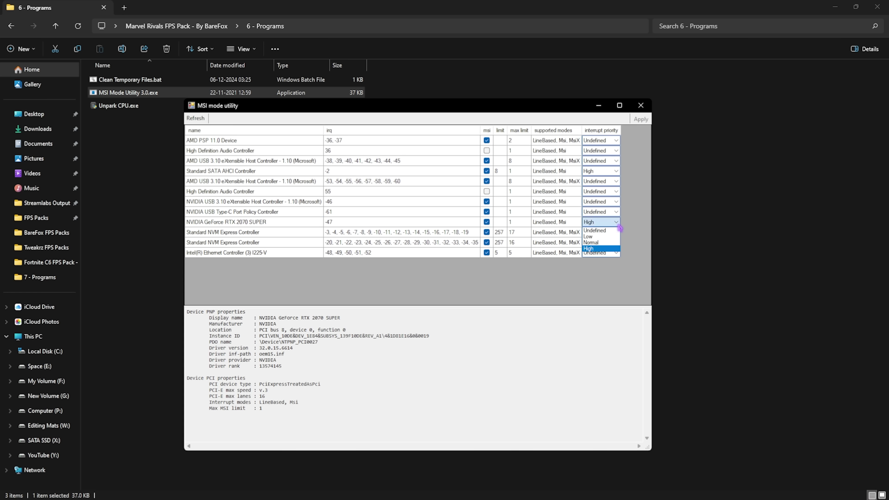
left_click(608, 248)
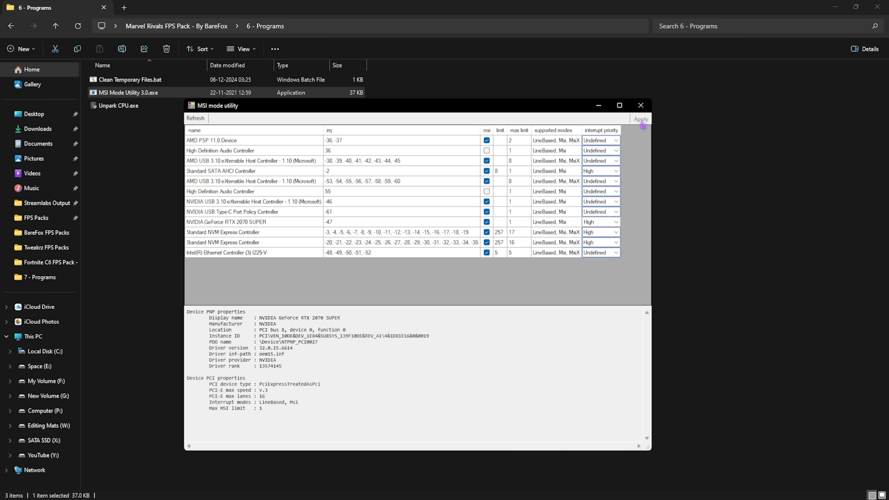
Launch Unpark CPU.exe and apply a 100% unparked core parking index to all 24 cores
left_click(640, 105)
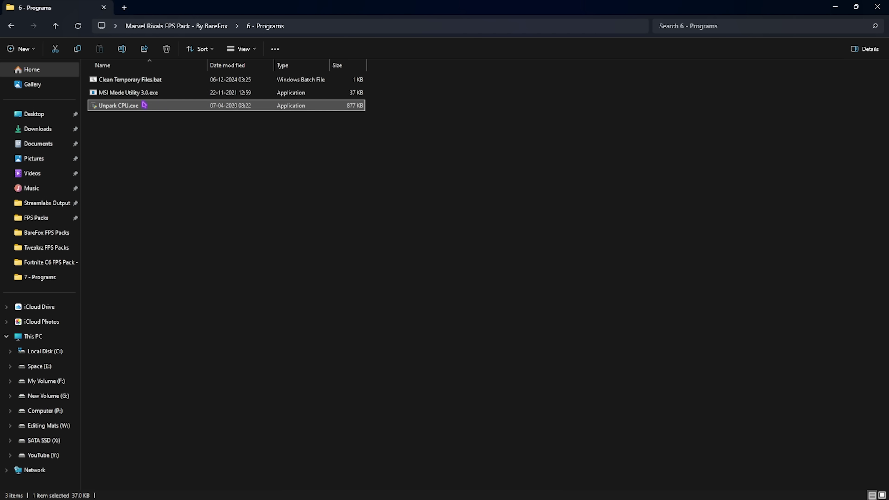
left_click(138, 104)
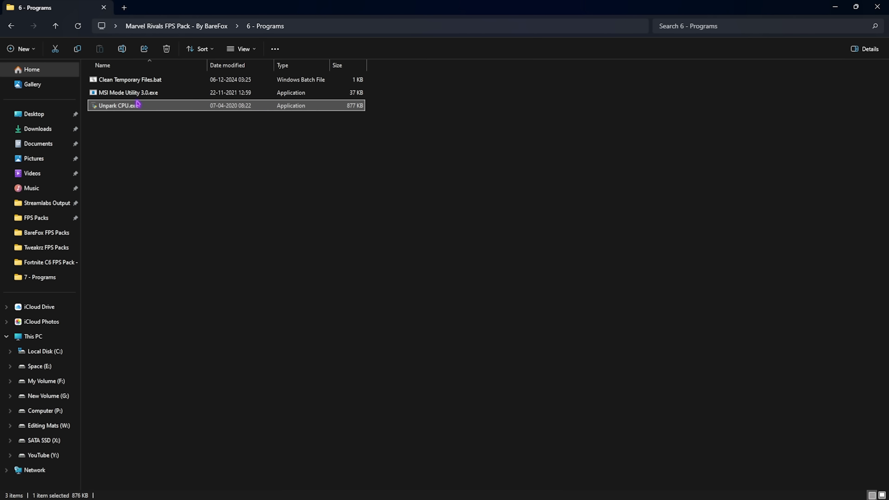
double_click(178, 110)
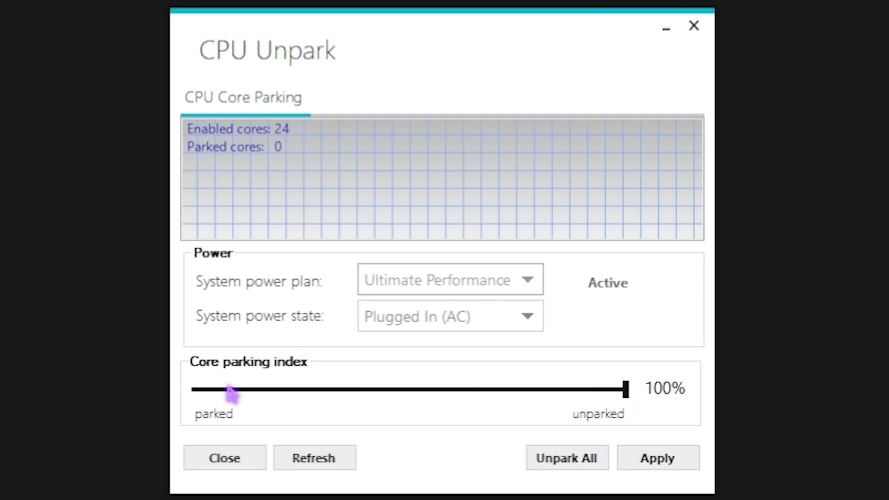
left_click_drag(232, 395, 633, 407)
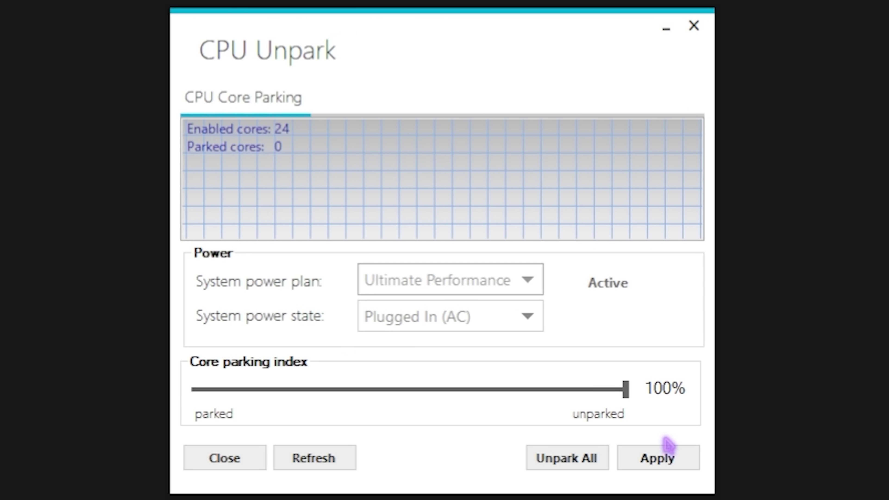
left_click(660, 456)
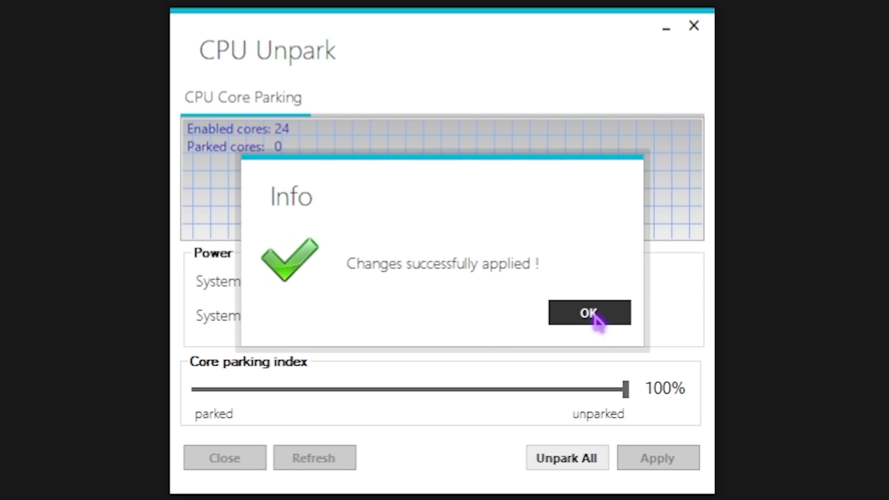
left_click(595, 314)
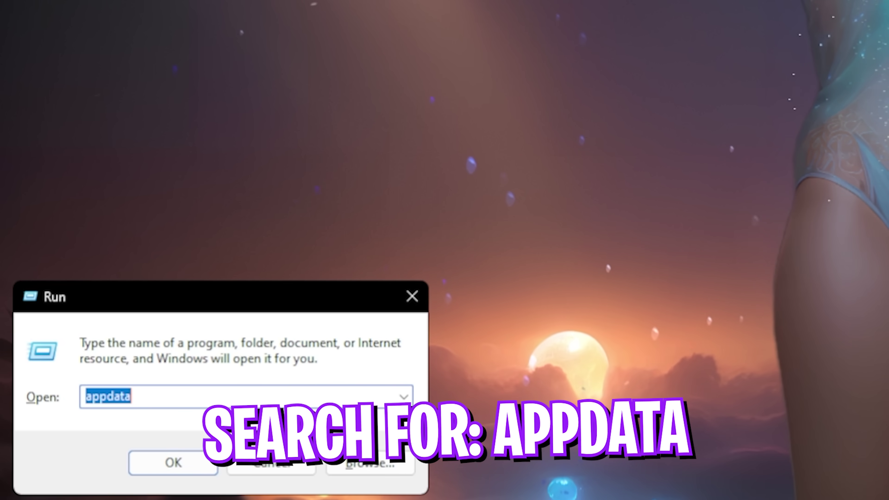
Browse AppData\Local\Marvel\Saved\Config\Windows and open GameUserSettings.ini in Notepad
key("Return")
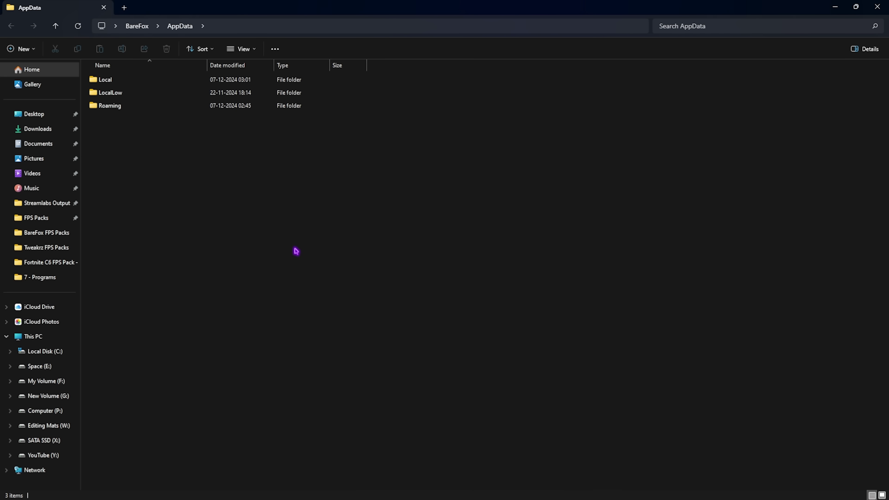
double_click(118, 83)
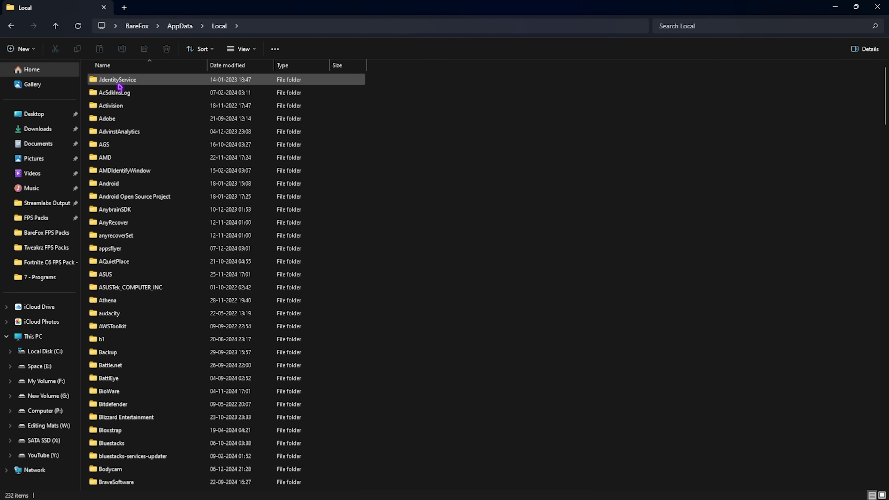
left_click(119, 86)
type("m")
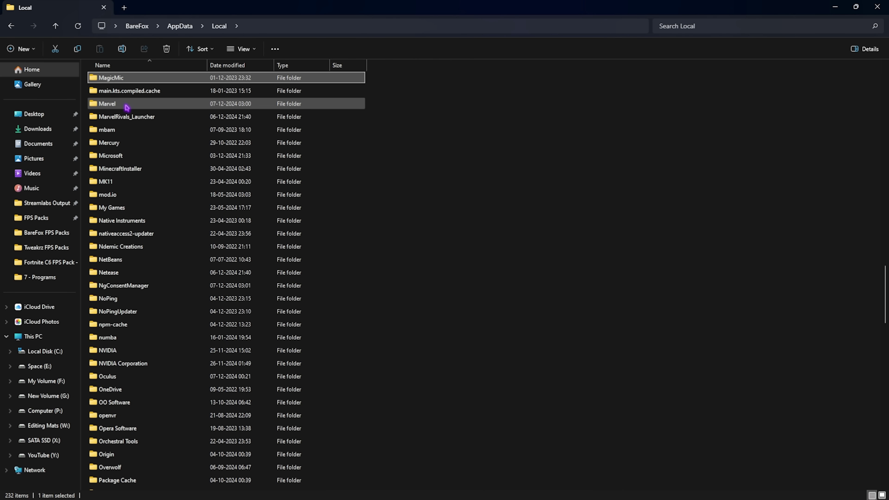
double_click(126, 106)
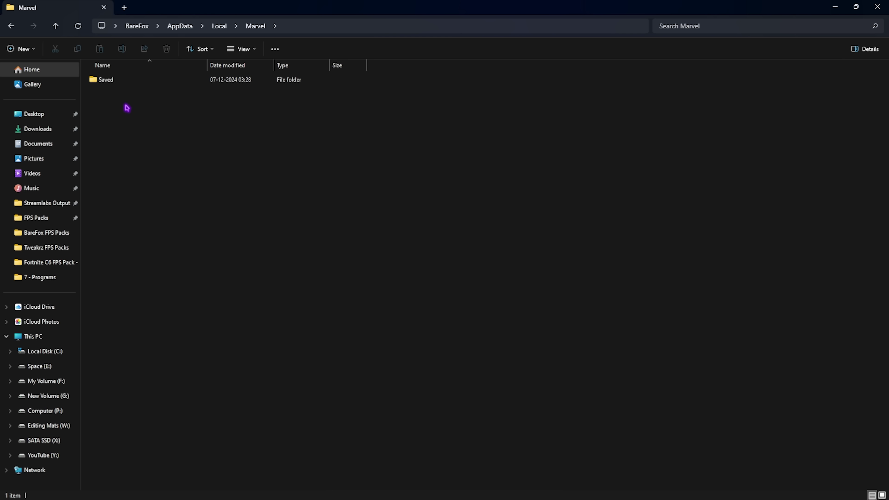
double_click(129, 81)
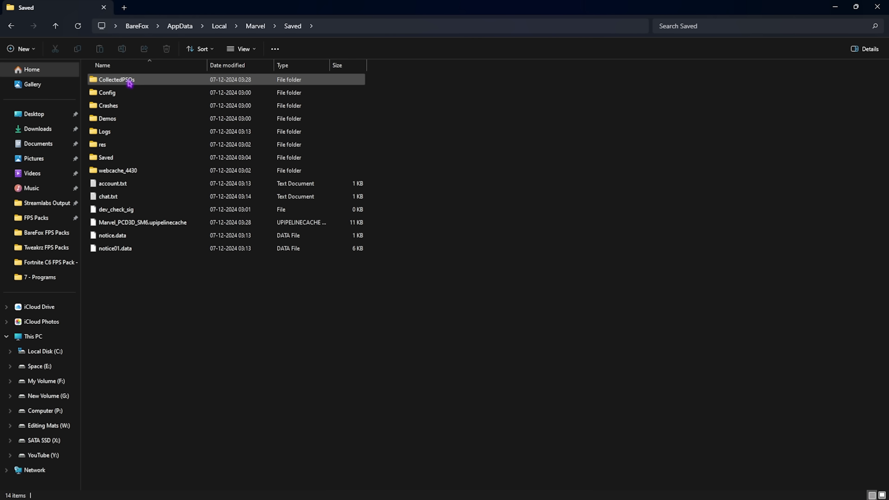
double_click(130, 92)
double_click(121, 93)
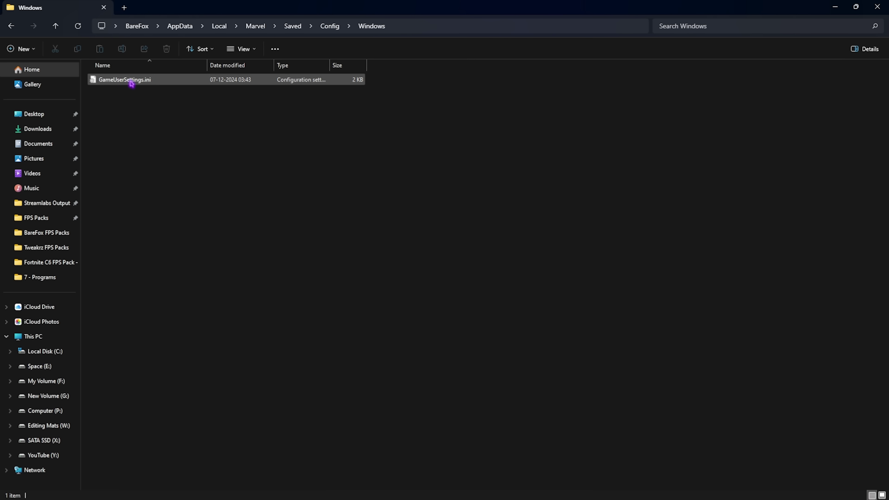
double_click(125, 80)
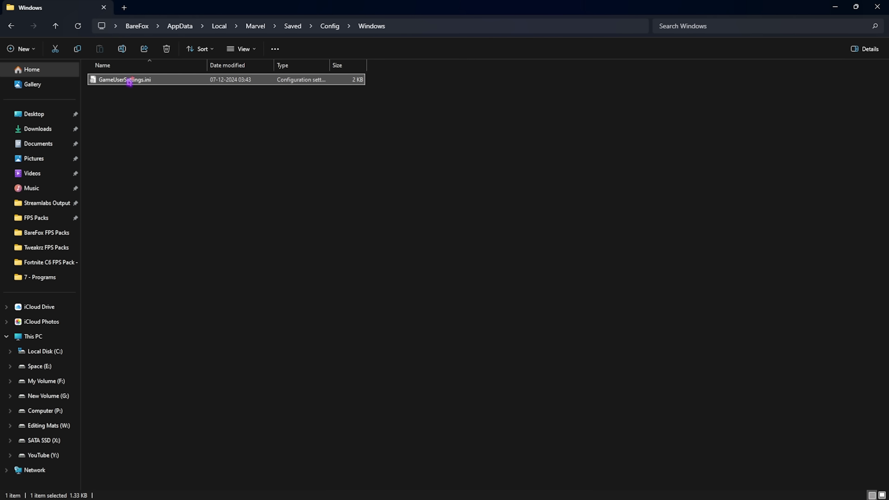
Maximize Notepad and change sg.ViewDistanceQuality to 3 in the ScalabilityGroups section
left_click(563, 136)
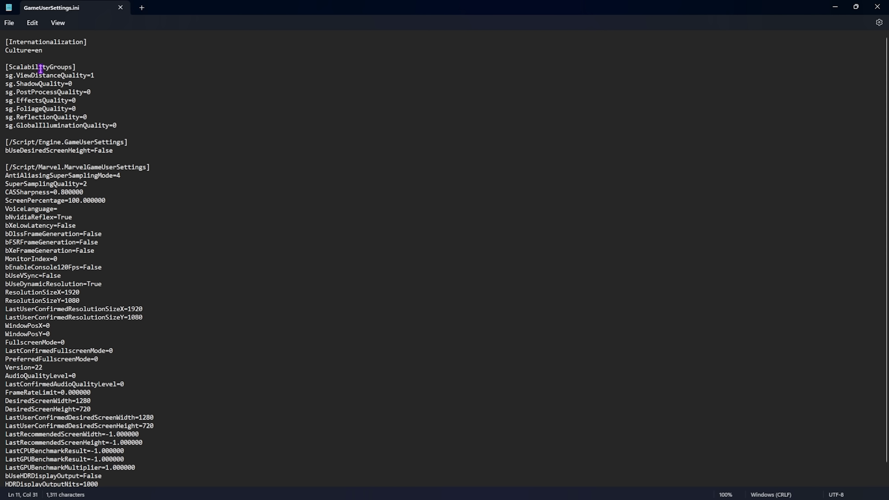
left_click_drag(11, 67, 94, 75)
left_click(74, 67)
type("3")
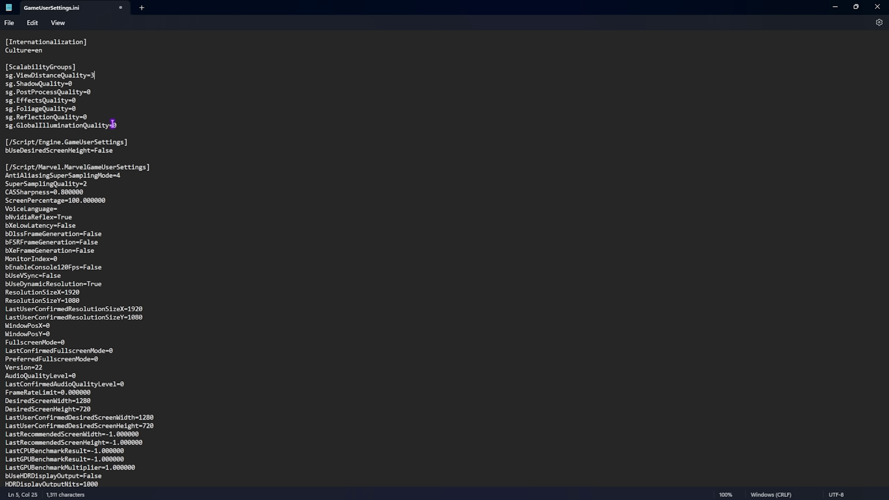
Review anti-aliasing, bNvidiaReflex=True, bUseVSync=False and bUseDynamicResolution=True, leaving them unchanged
left_click_drag(48, 178, 120, 177)
left_click(110, 177)
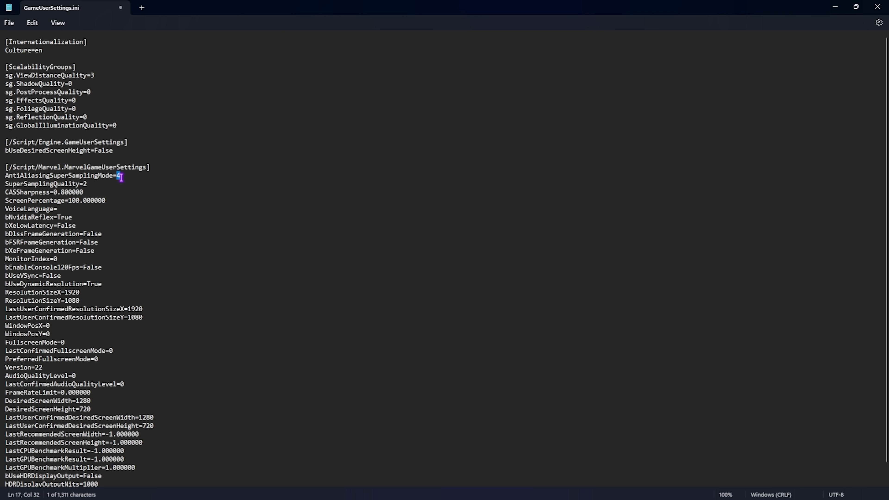
left_click(85, 184)
double_click(10, 217)
left_click(66, 218)
double_click(65, 217)
double_click(44, 276)
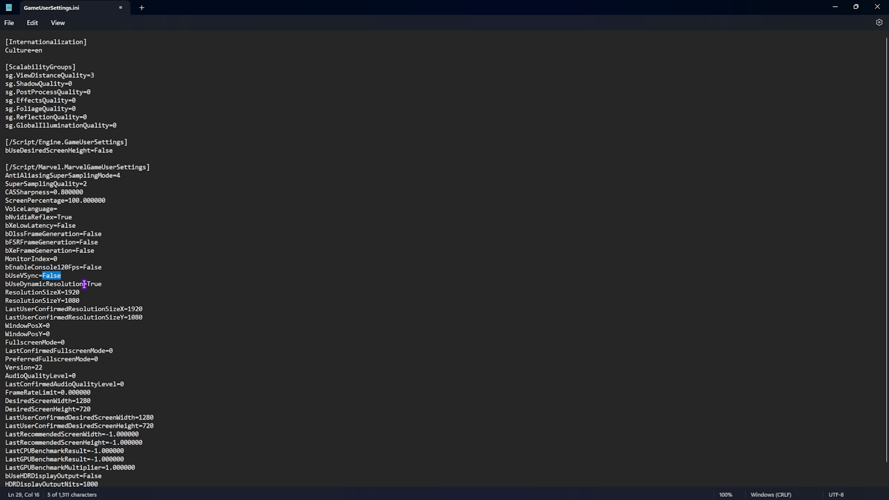
double_click(94, 284)
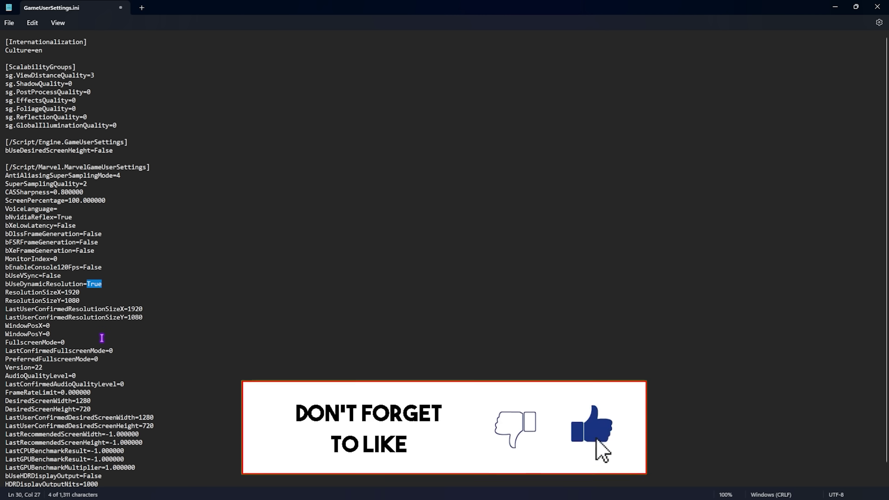
Confirm the AudioQualityLevel=0 line near the end of GameUserSettings.ini
scroll(89, 337, "down", 1)
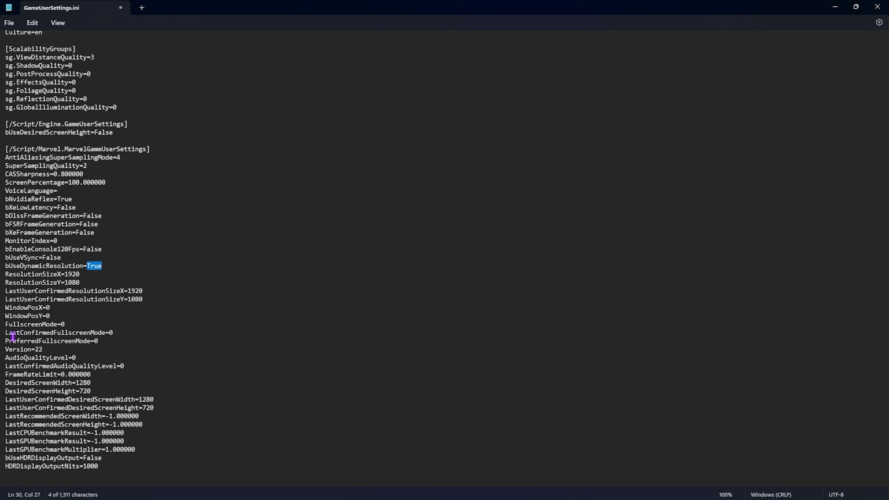
left_click_drag(5, 357, 75, 358)
left_click(59, 357)
left_click_drag(8, 357, 75, 357)
left_click(75, 357)
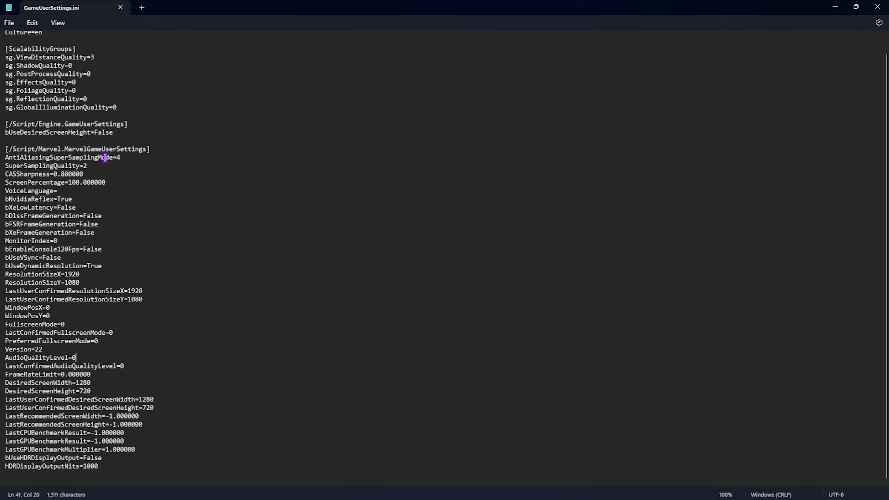
Close the settings file in Notepad and focus NoPing's game search box
scroll(106, 158, "up", 1)
left_click(885, 6)
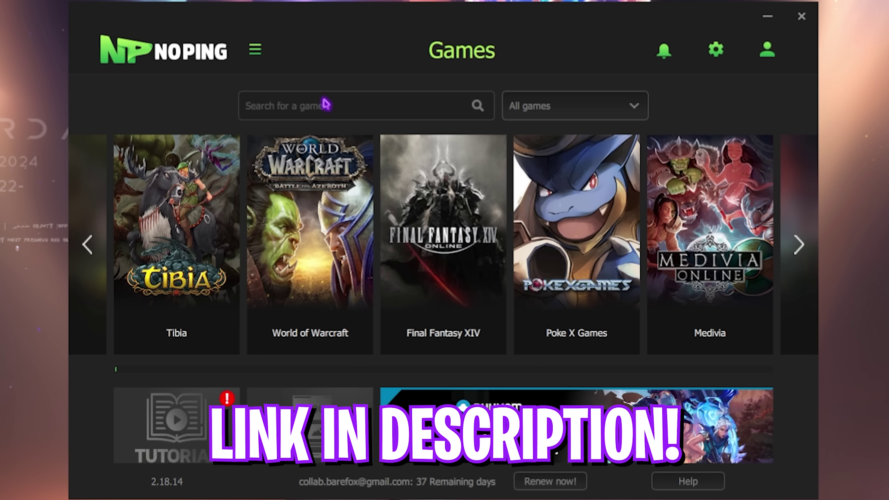
left_click(324, 106)
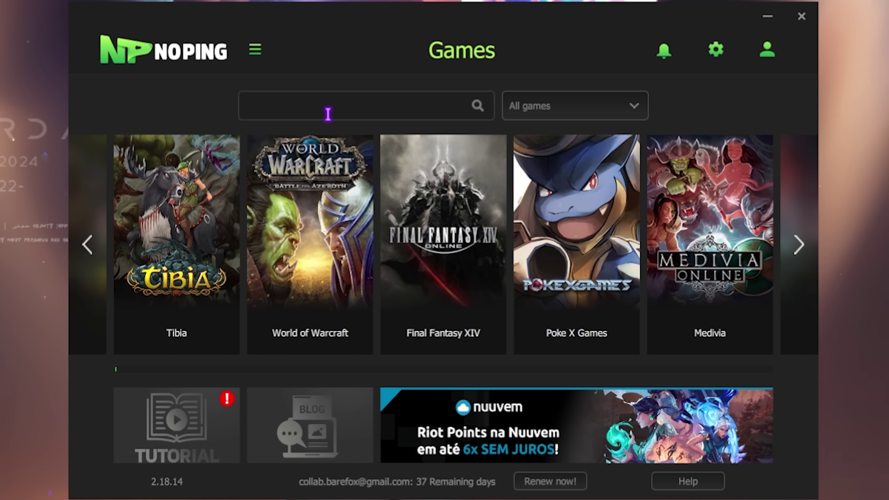
Search 'Marvel' in NoPing and optimize Marvel Rivals through the Singapore 02 server
type("Marvel")
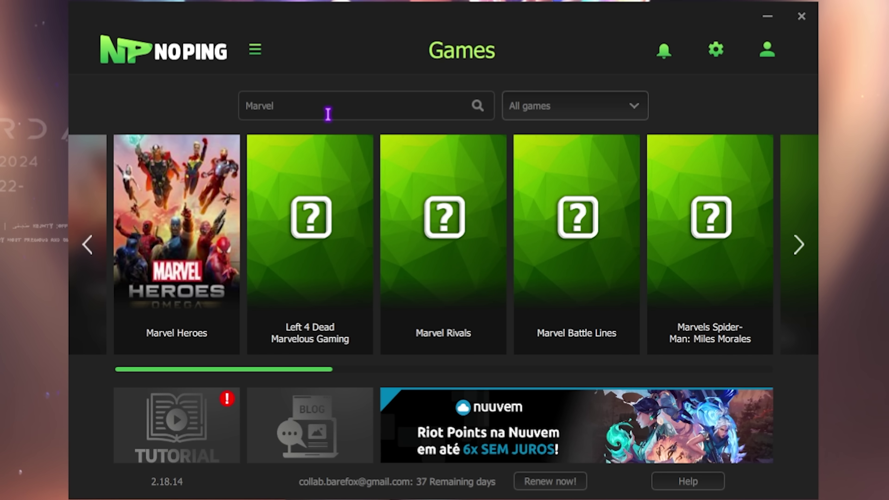
mouse_move(438, 259)
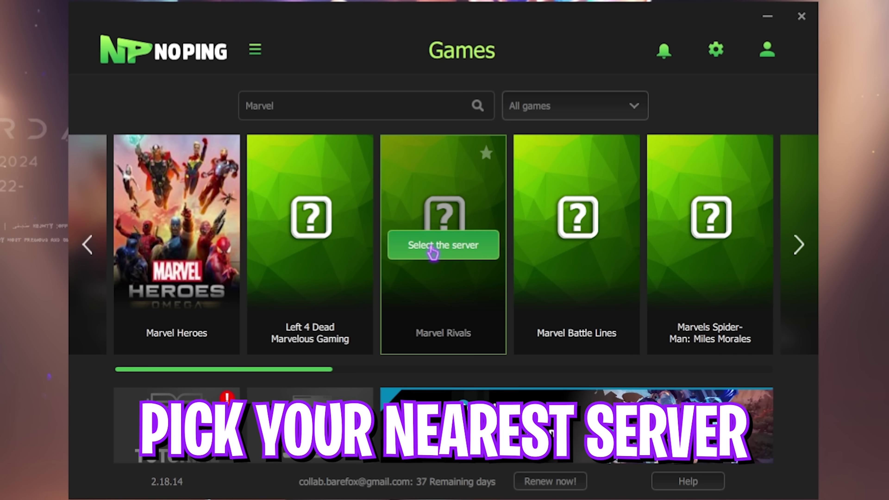
left_click(433, 251)
scroll(429, 303, "down", 10)
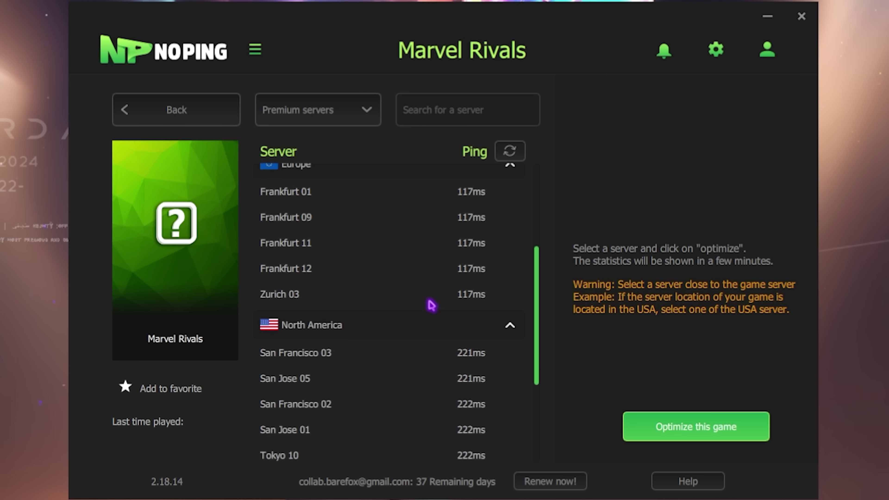
scroll(429, 314, "up", 10)
left_click(502, 211)
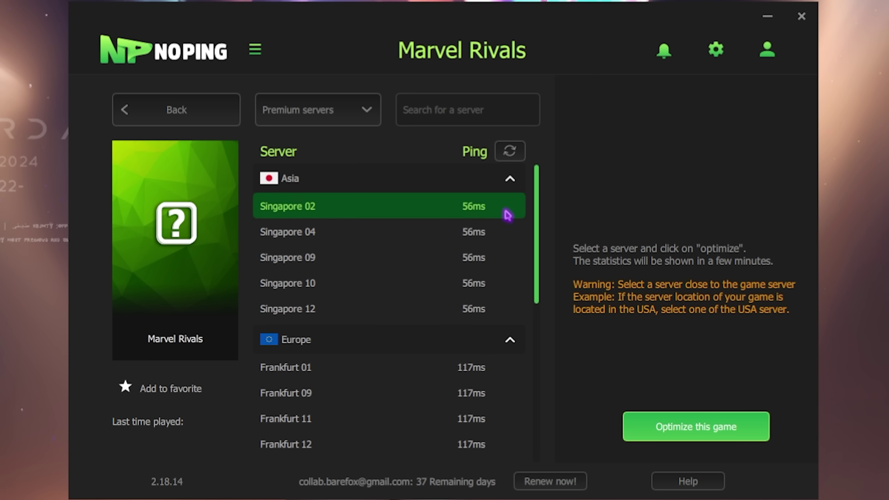
left_click(716, 434)
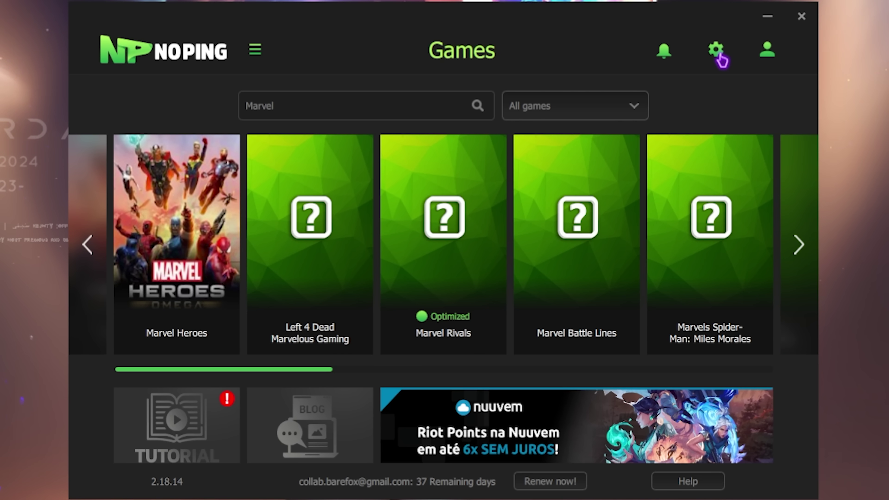
Review NoPing's Boost Fps toggles, with Games Priority and Windows Game Bar enabled, and close them
left_click(717, 53)
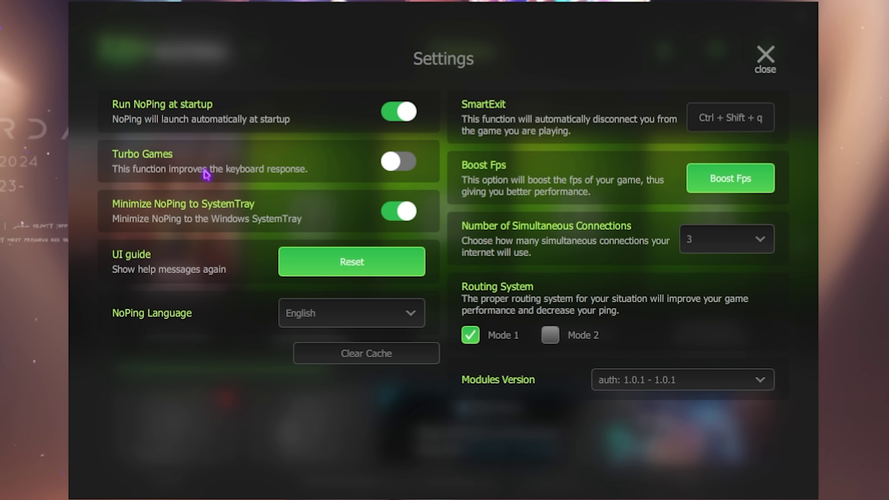
left_click(739, 189)
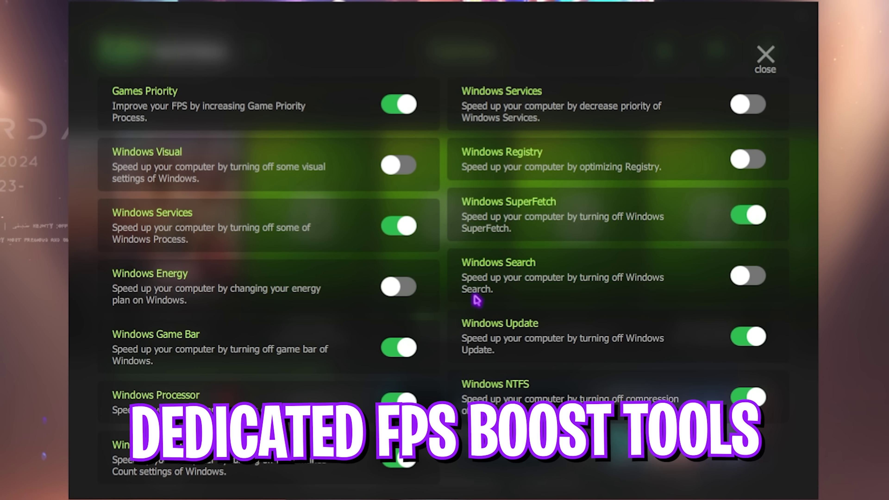
left_click(770, 60)
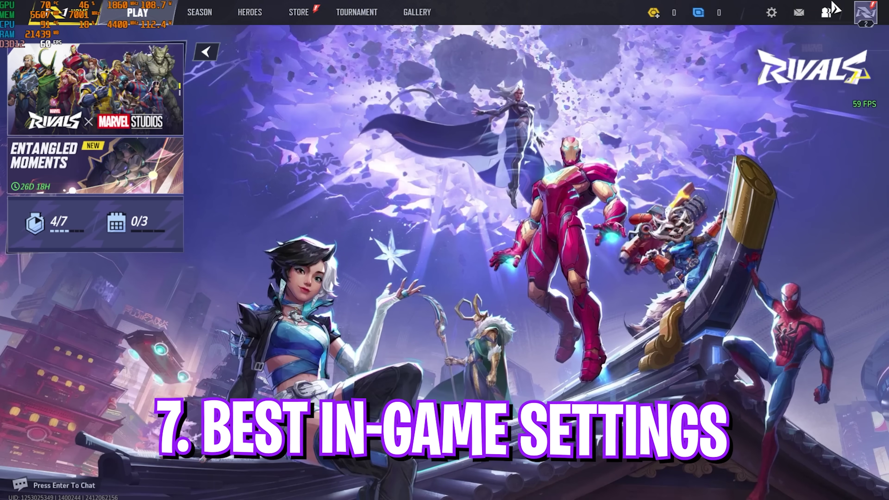
Go to Marvel Rivals' Display settings and keep NVIDIA DLSS super resolution at Quality
left_click(773, 14)
left_click(448, 196)
left_click(138, 24)
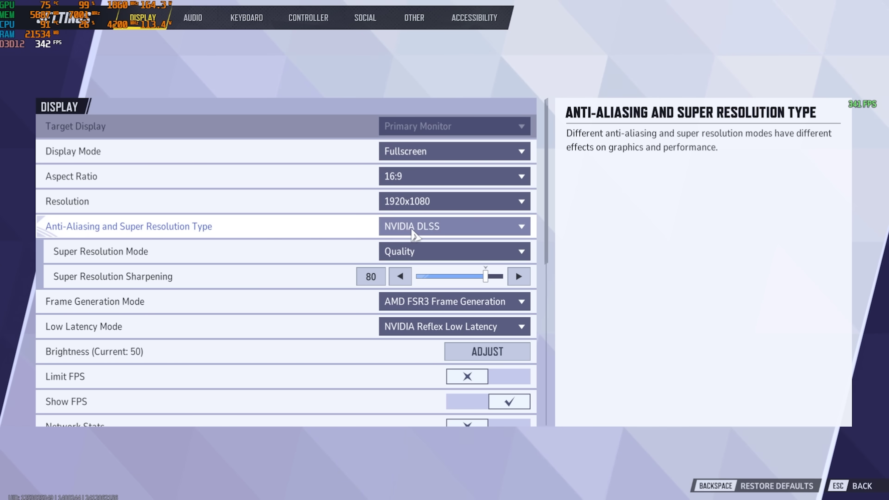
left_click(415, 231)
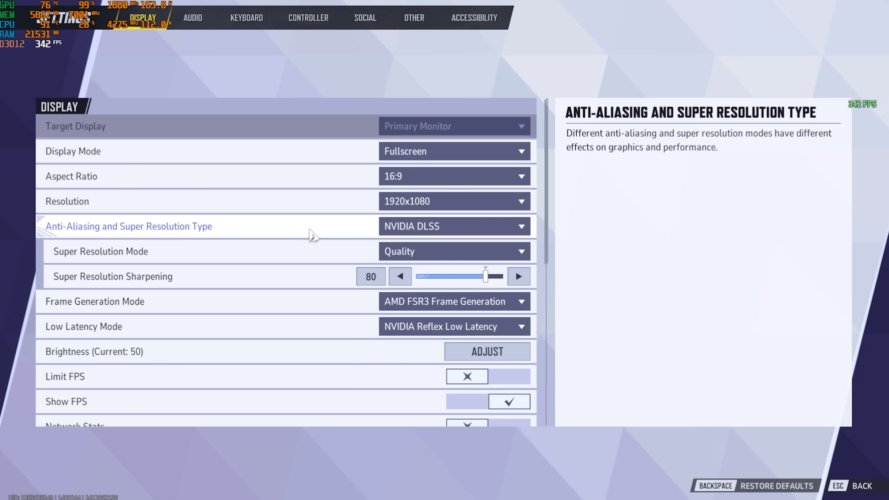
left_click(427, 251)
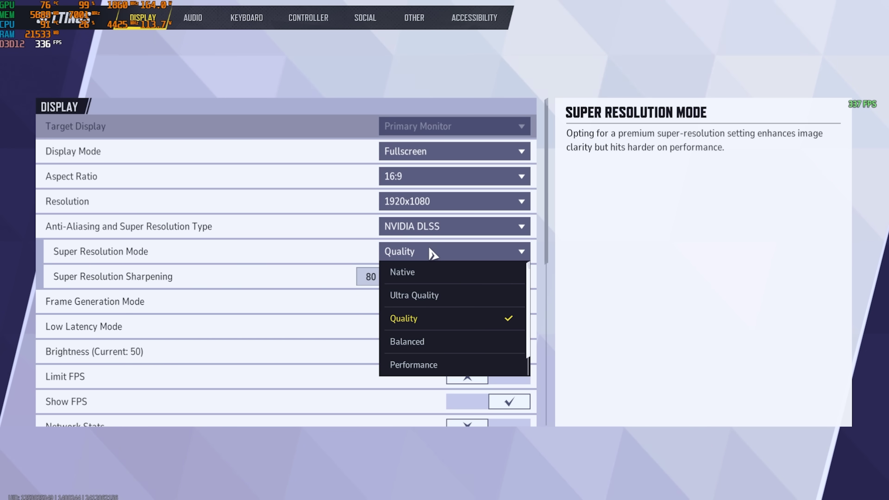
left_click(422, 315)
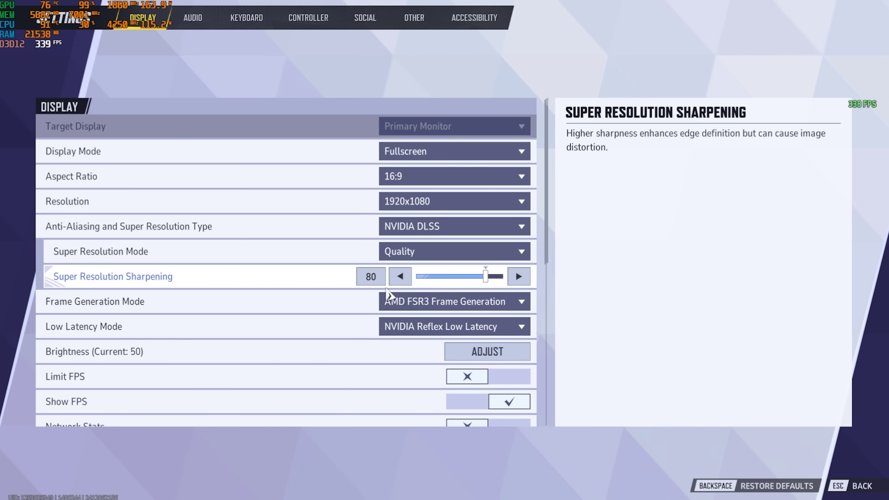
Set Frame Generation Mode to Off, keep NVIDIA Reflex Low Latency, and enable Network Stats
left_click(385, 300)
left_click(423, 322)
scroll(401, 245, "down", 3)
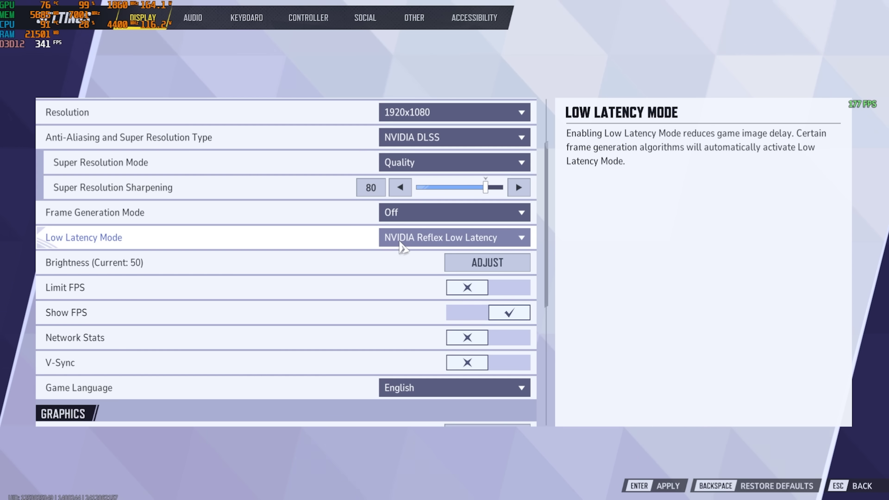
left_click(403, 242)
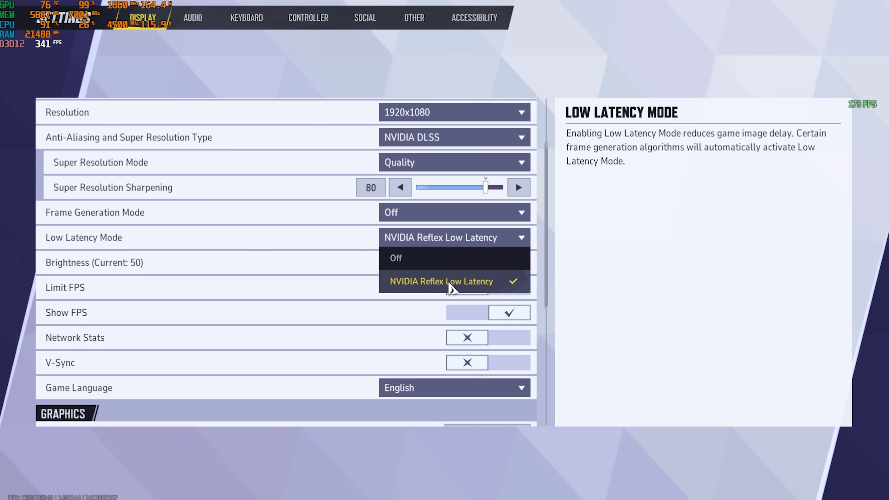
left_click(449, 283)
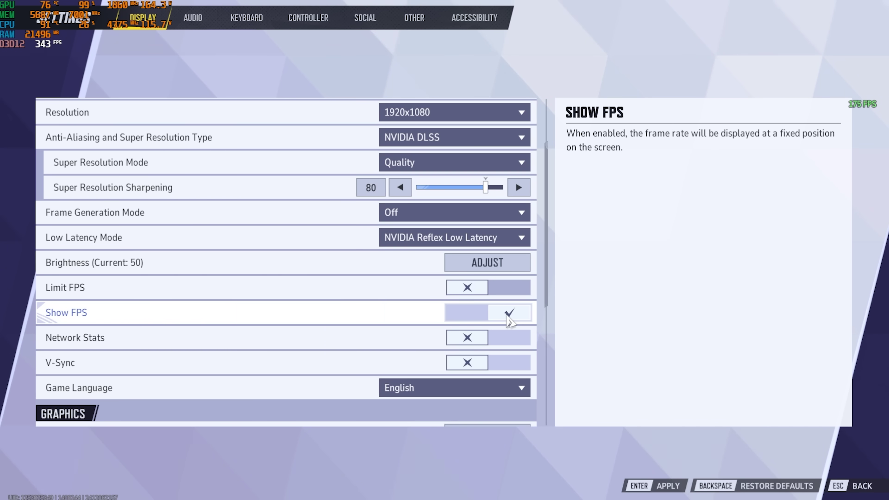
left_click(527, 339)
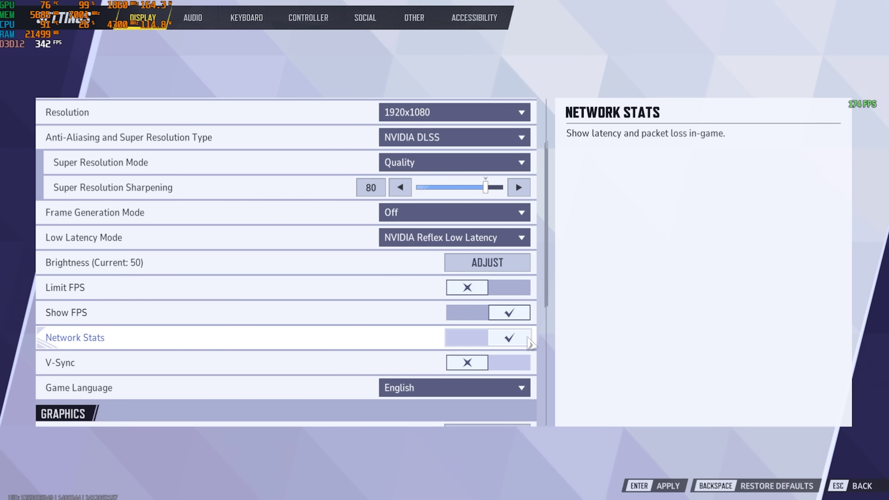
Keep SSGI High Quality illumination and Screen Space Reflections, and set Model Detail to Medium
scroll(308, 323, "down", 5)
scroll(308, 324, "down", 3)
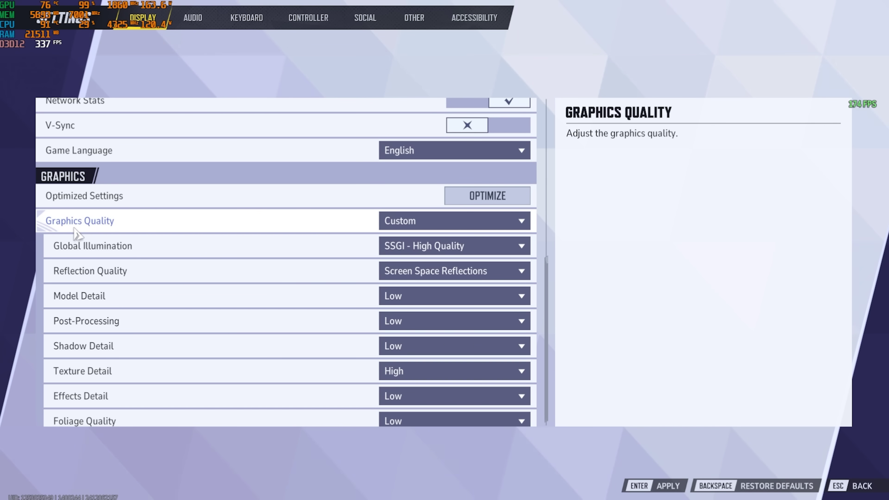
left_click(438, 249)
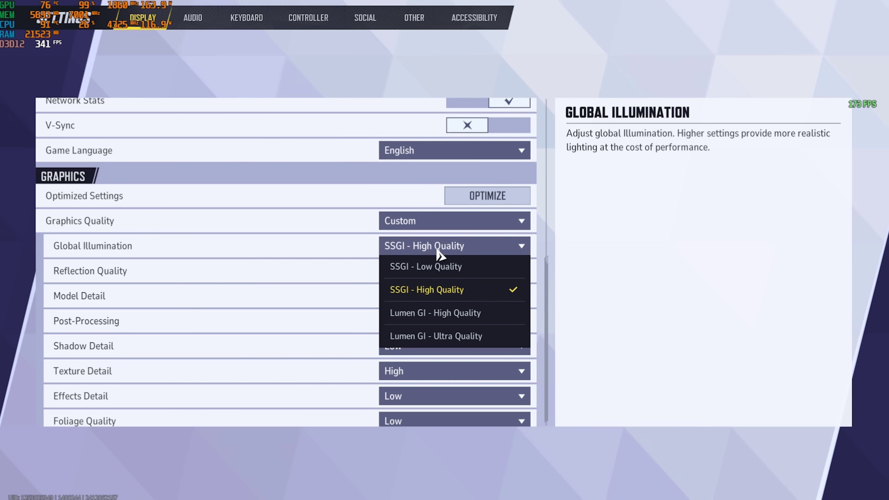
left_click(452, 291)
left_click(433, 274)
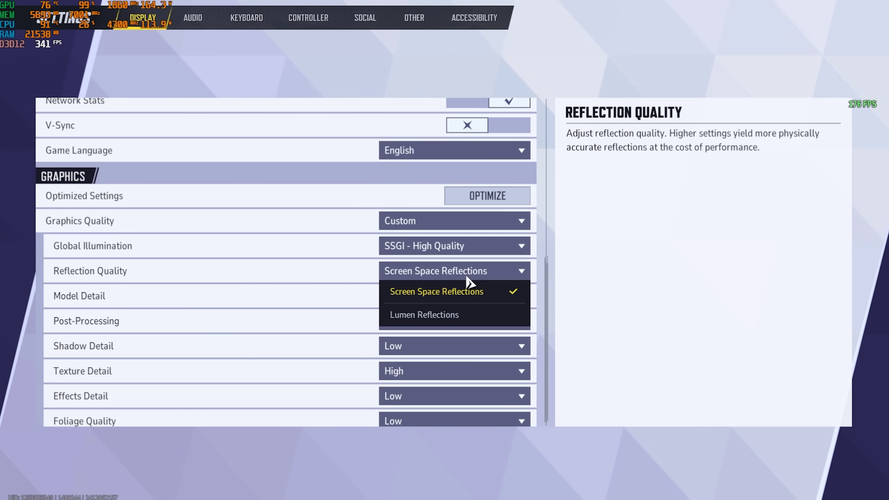
left_click(436, 297)
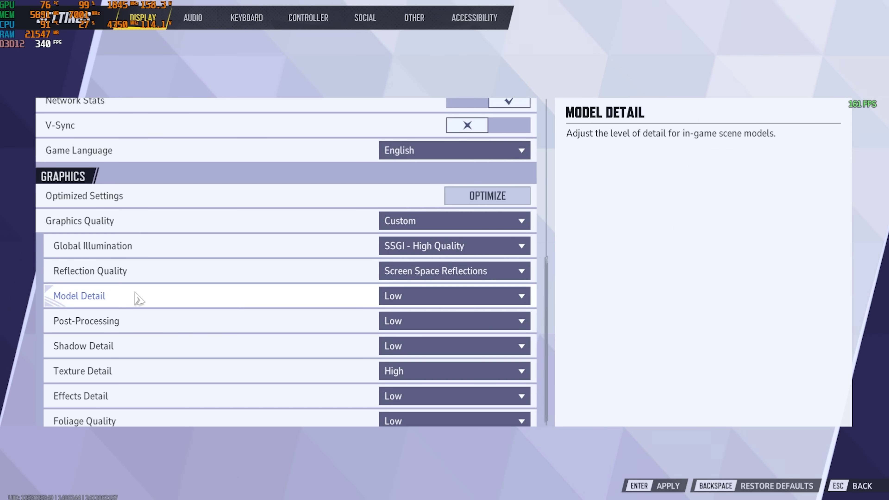
left_click(458, 302)
left_click(412, 341)
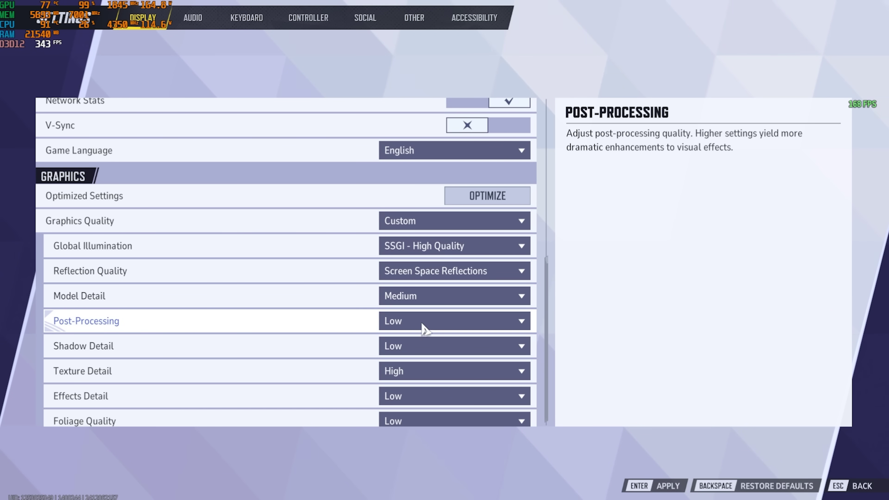
Keep High texture detail, apply and confirm the graphics changes, then exit settings
scroll(259, 353, "down", 1)
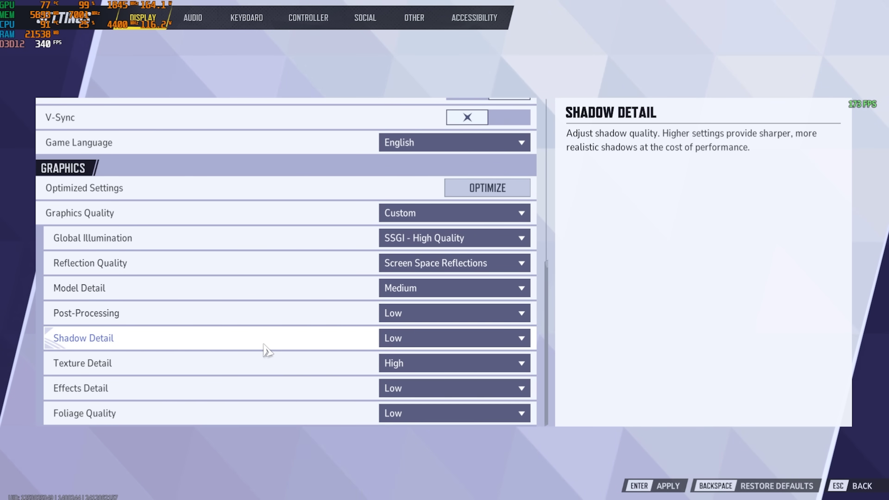
left_click(417, 369)
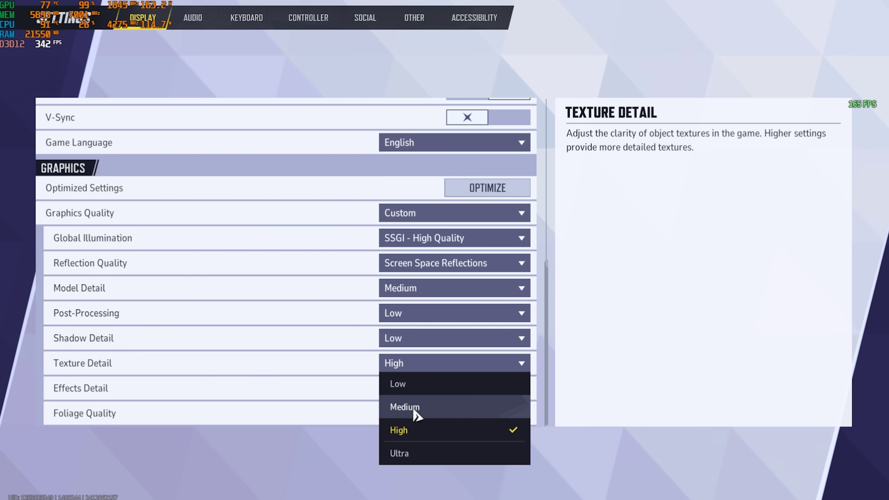
left_click(240, 377)
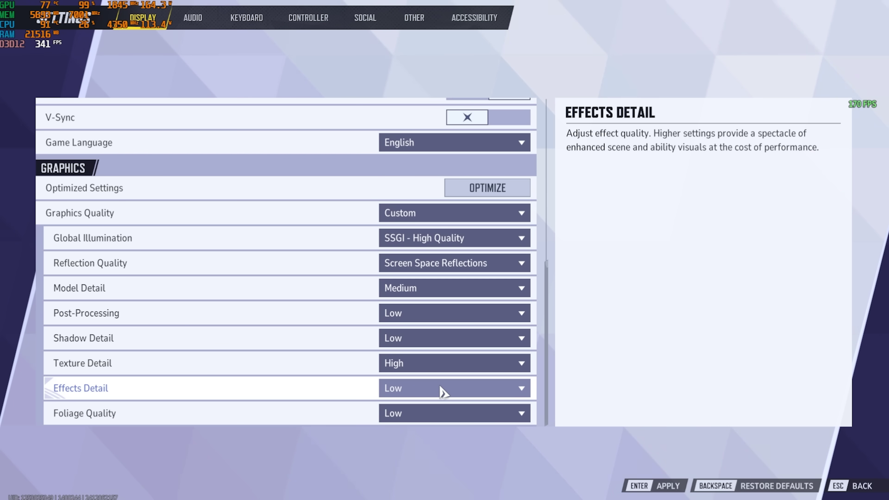
key("Return")
left_click(395, 334)
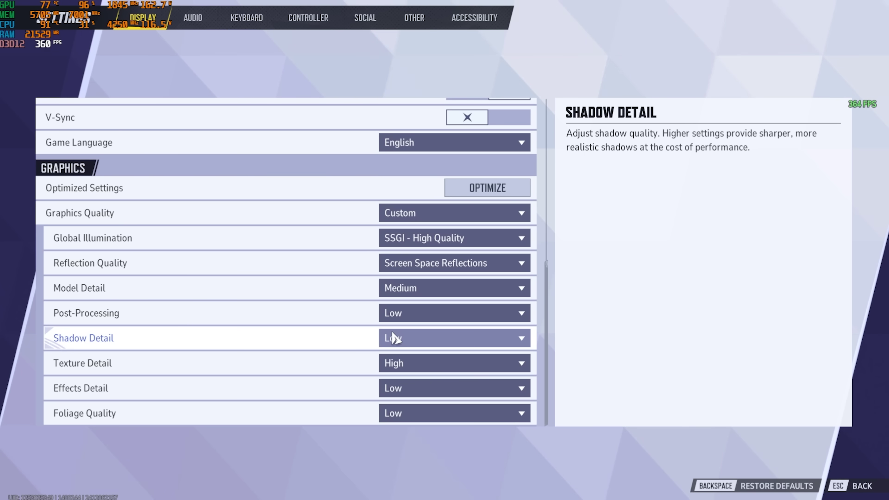
key("Escape")
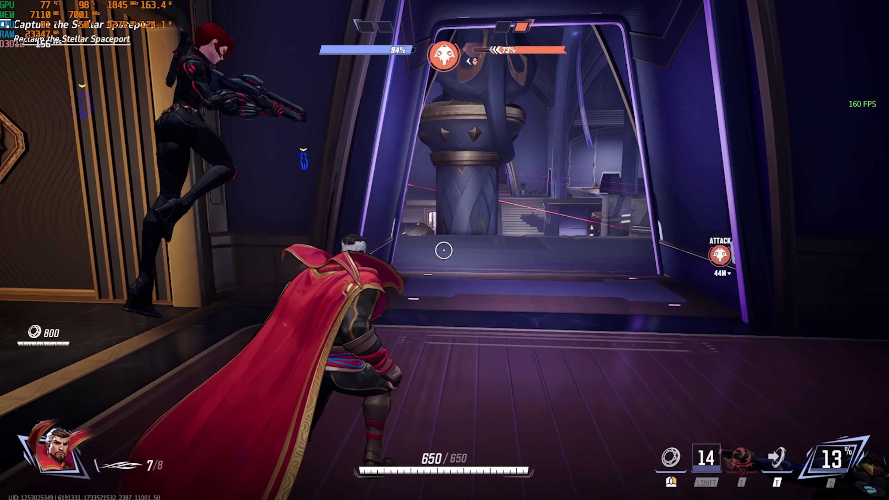
Move into the next room, empty the weapon at enemies near Stellar Spaceport, then reload
key("w")
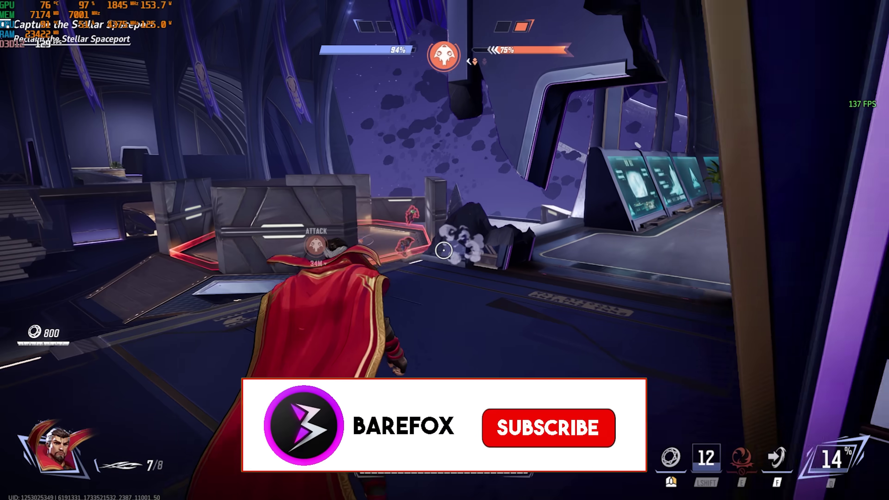
left_click(443, 250)
left_click(443, 250)
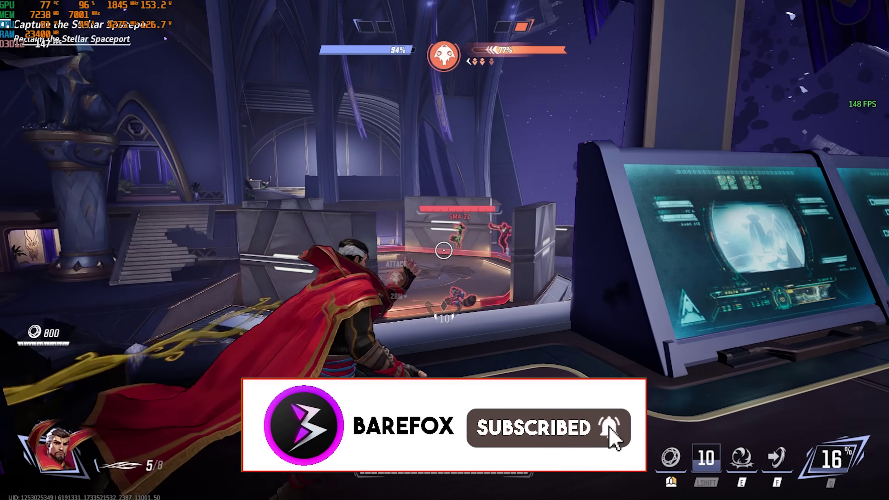
left_click(443, 250)
left_click(443, 250)
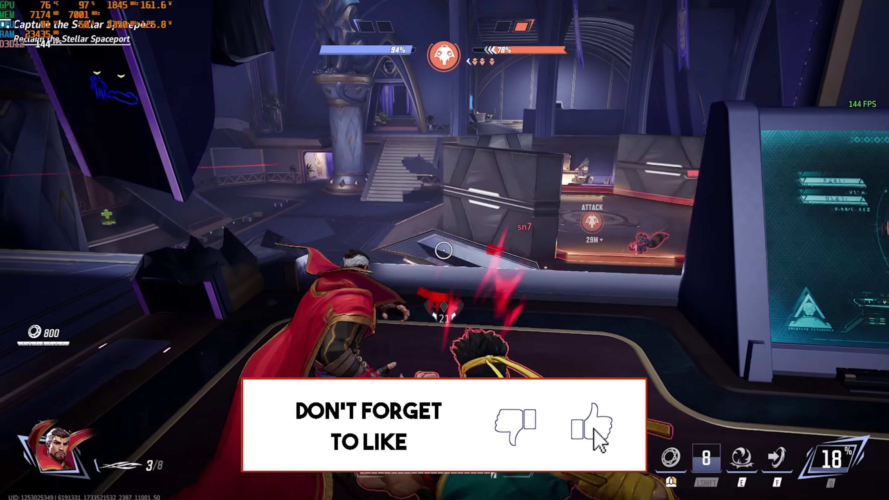
left_click(443, 250)
left_click(444, 250)
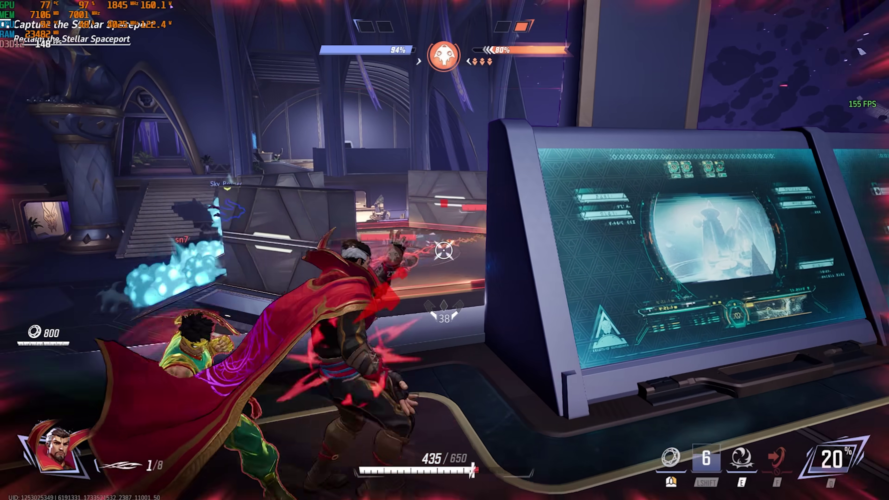
left_click(443, 250)
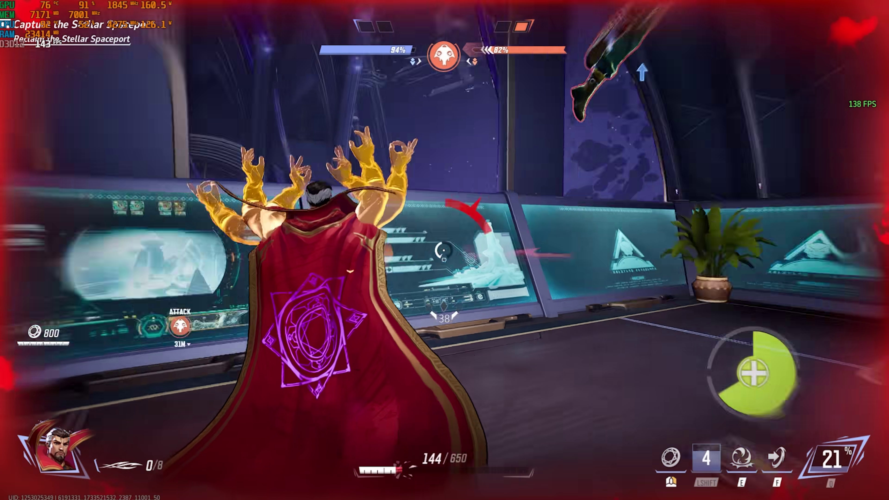
key("e")
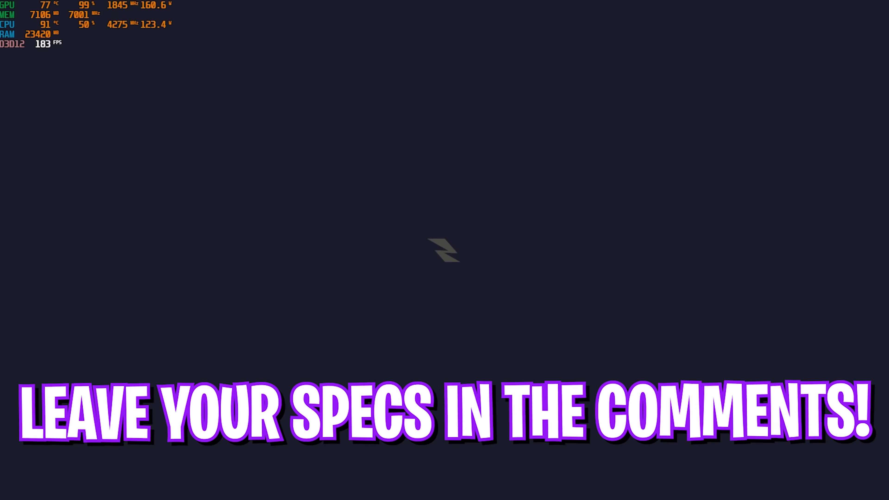